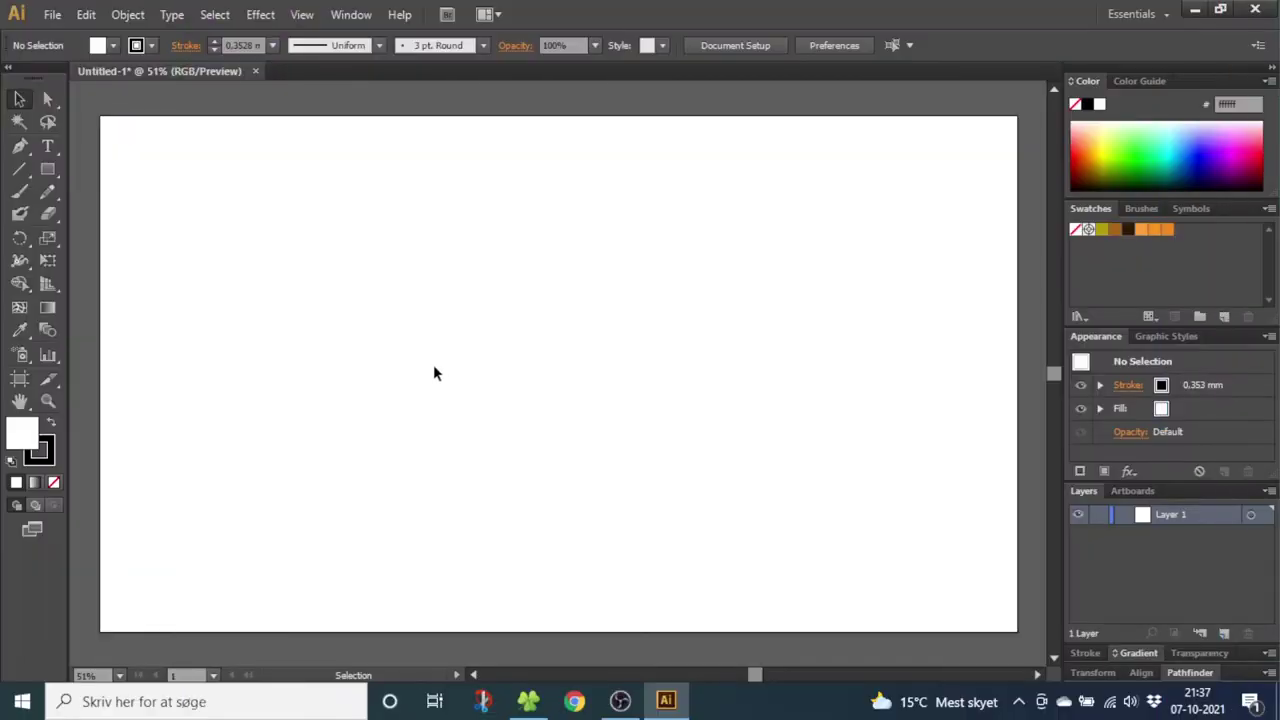
Step: Turn on the document grid from the View menu
click(307, 18)
click(439, 620)
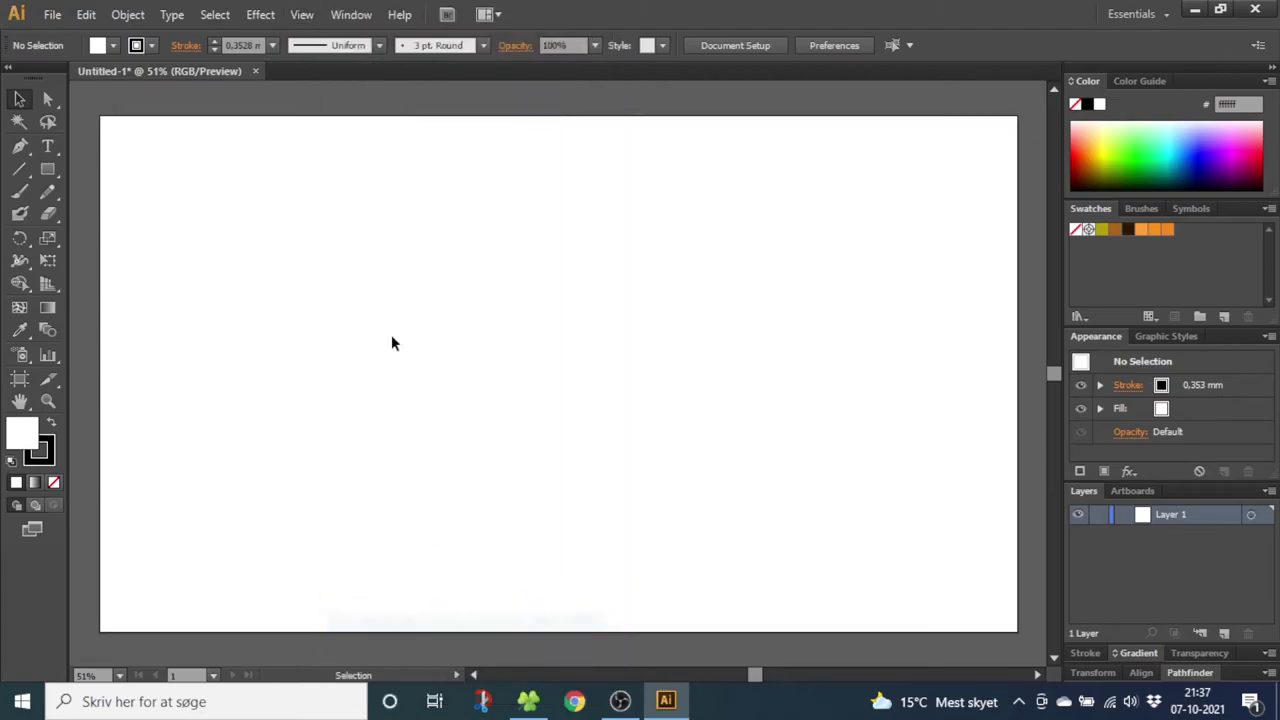
click(302, 15)
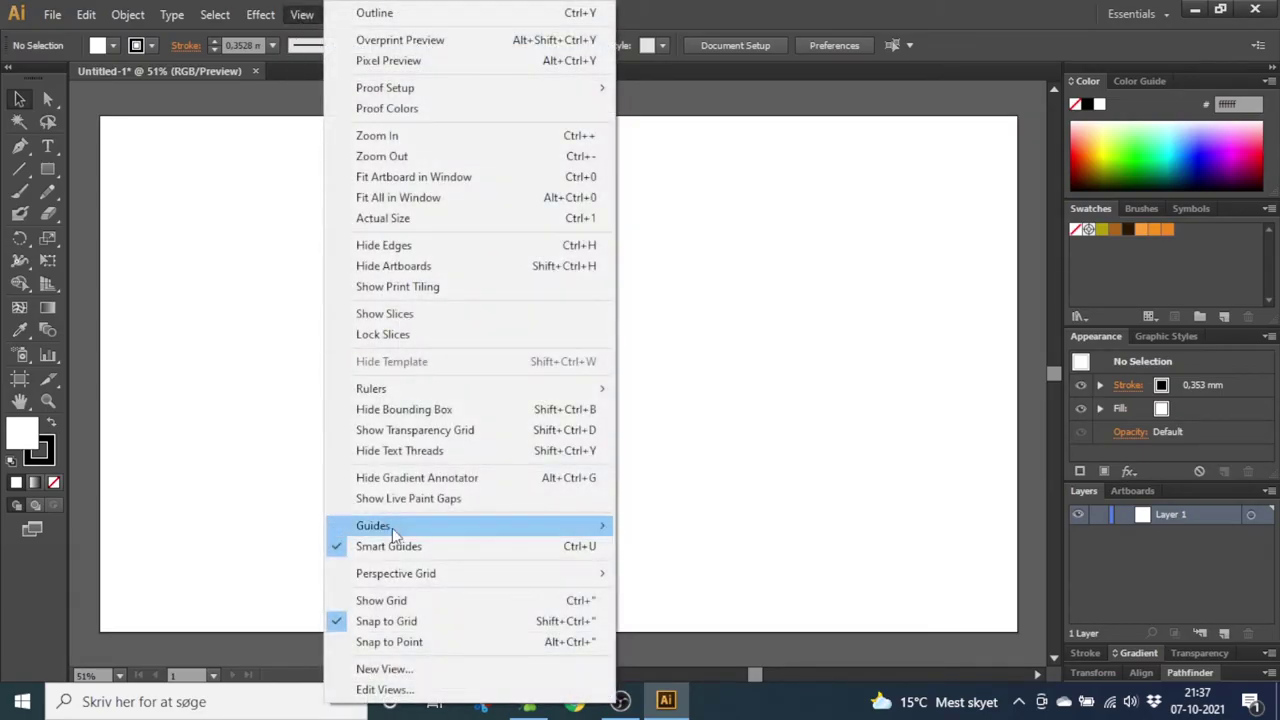
click(407, 602)
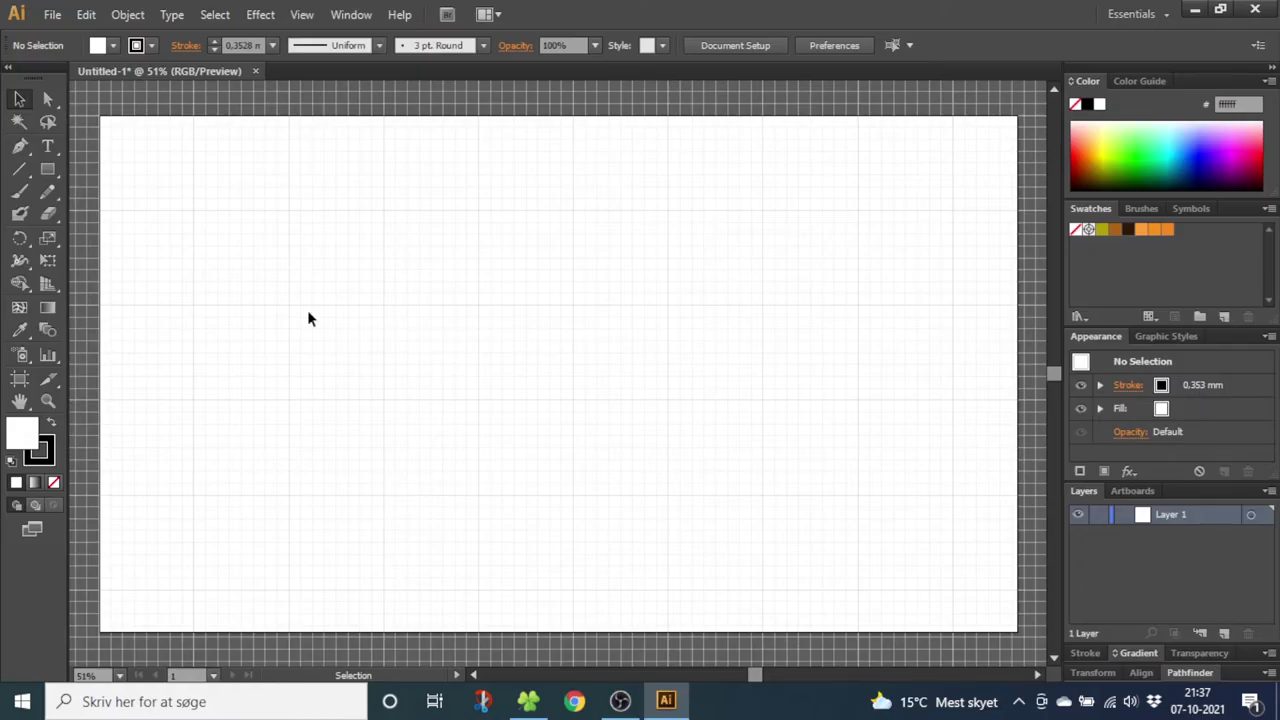
Step: Set Guides & Grid preferences to gridlines every 70 mm with 8 subdivisions
click(86, 14)
mouse_move(224, 580)
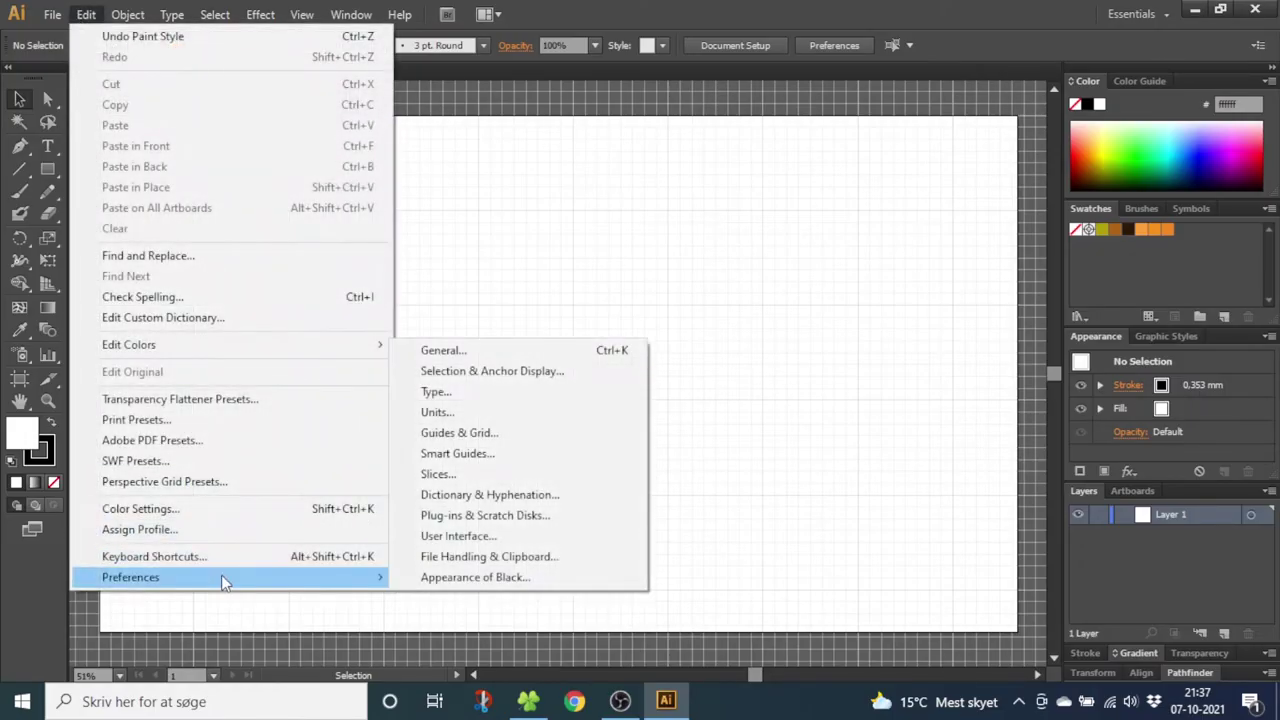
click(478, 435)
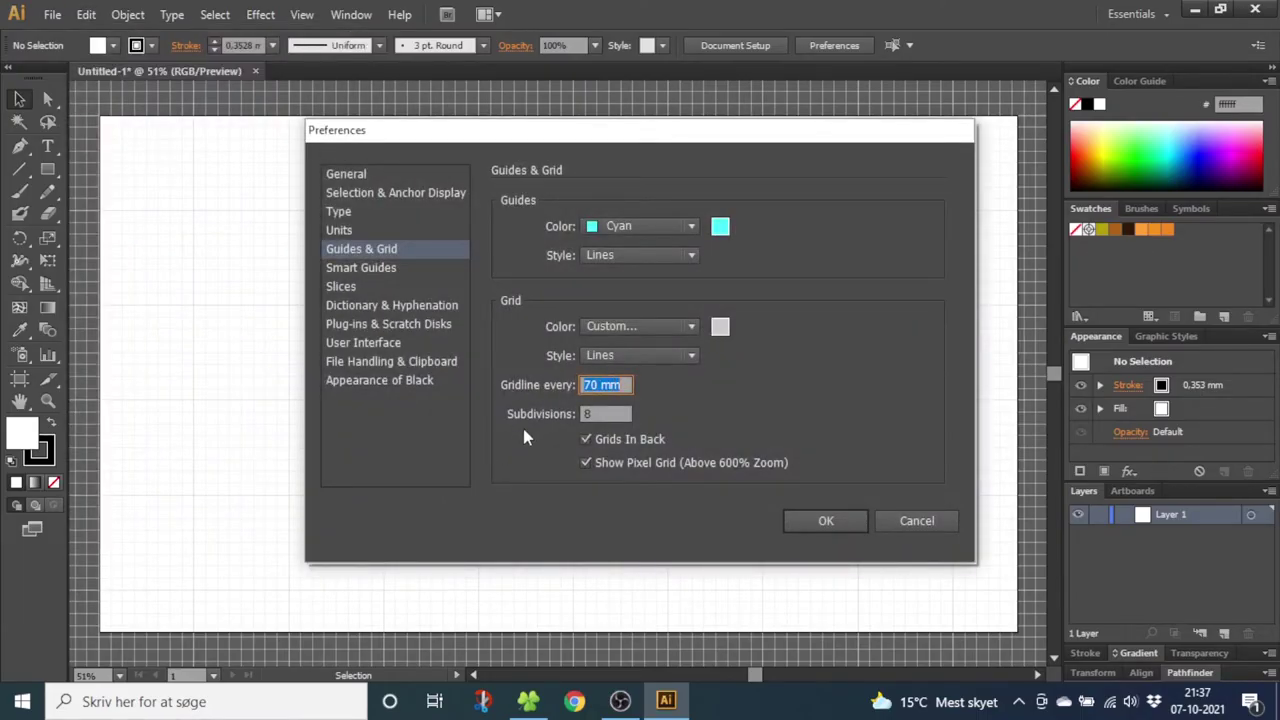
click(805, 519)
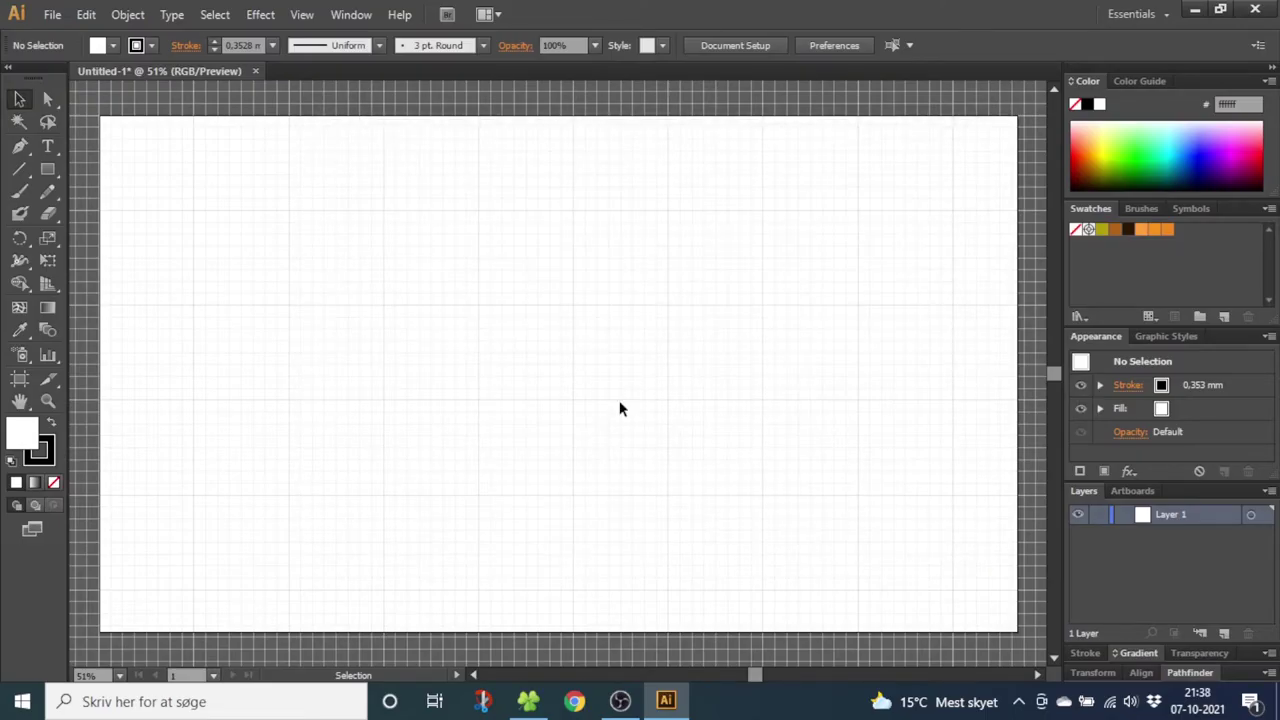
Step: Draw an upright ellipse and repeat offset copies rightward with Ctrl+D into an overlapping row
click(47, 169)
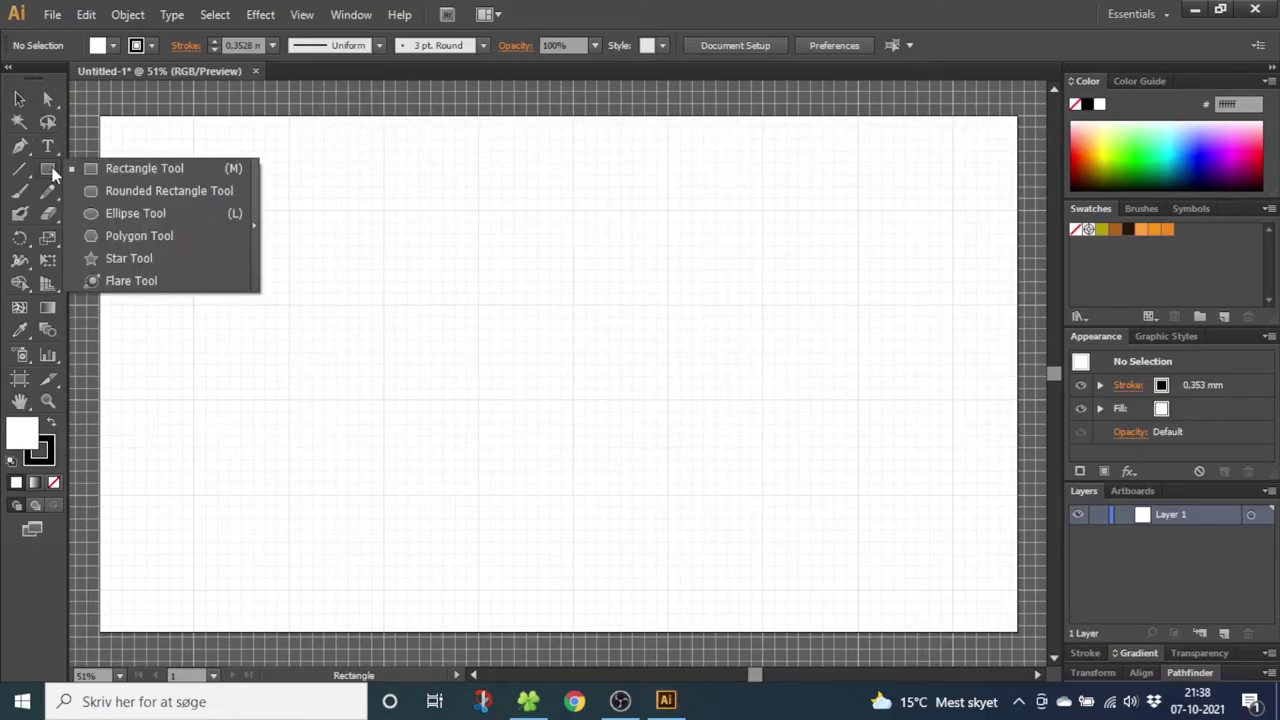
drag(53, 175, 324, 400)
click(22, 100)
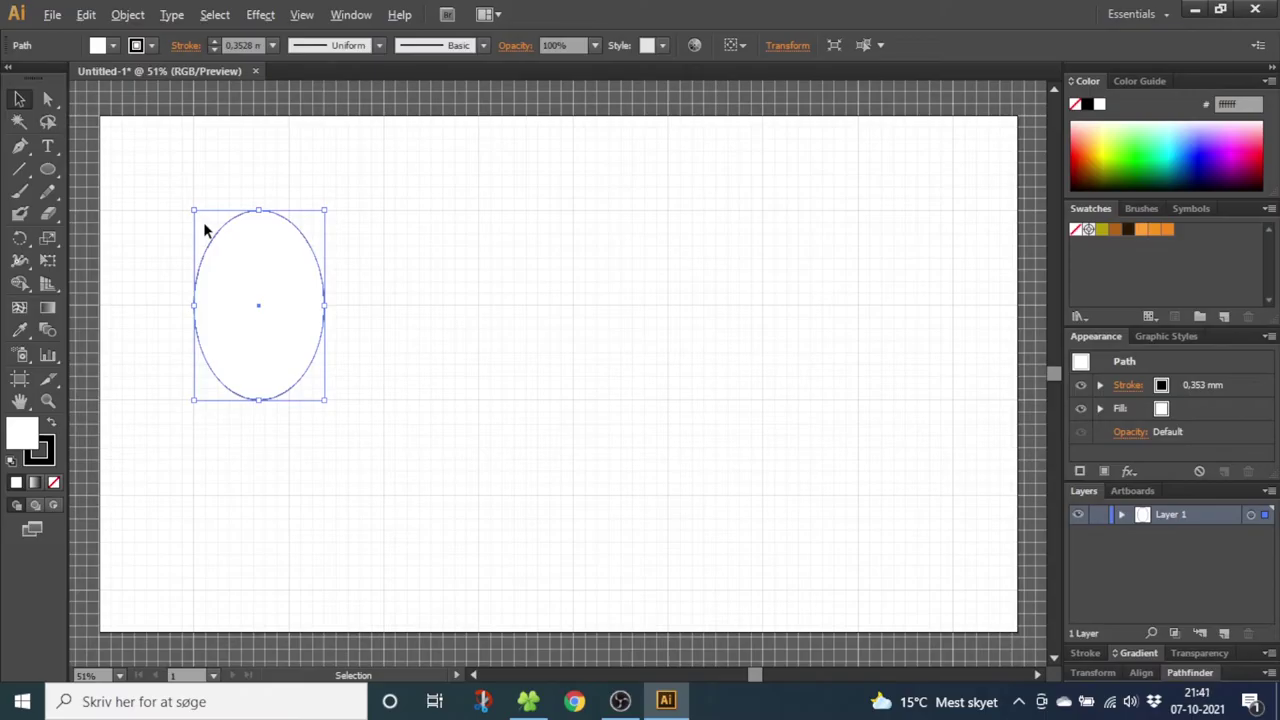
drag(204, 230, 216, 230)
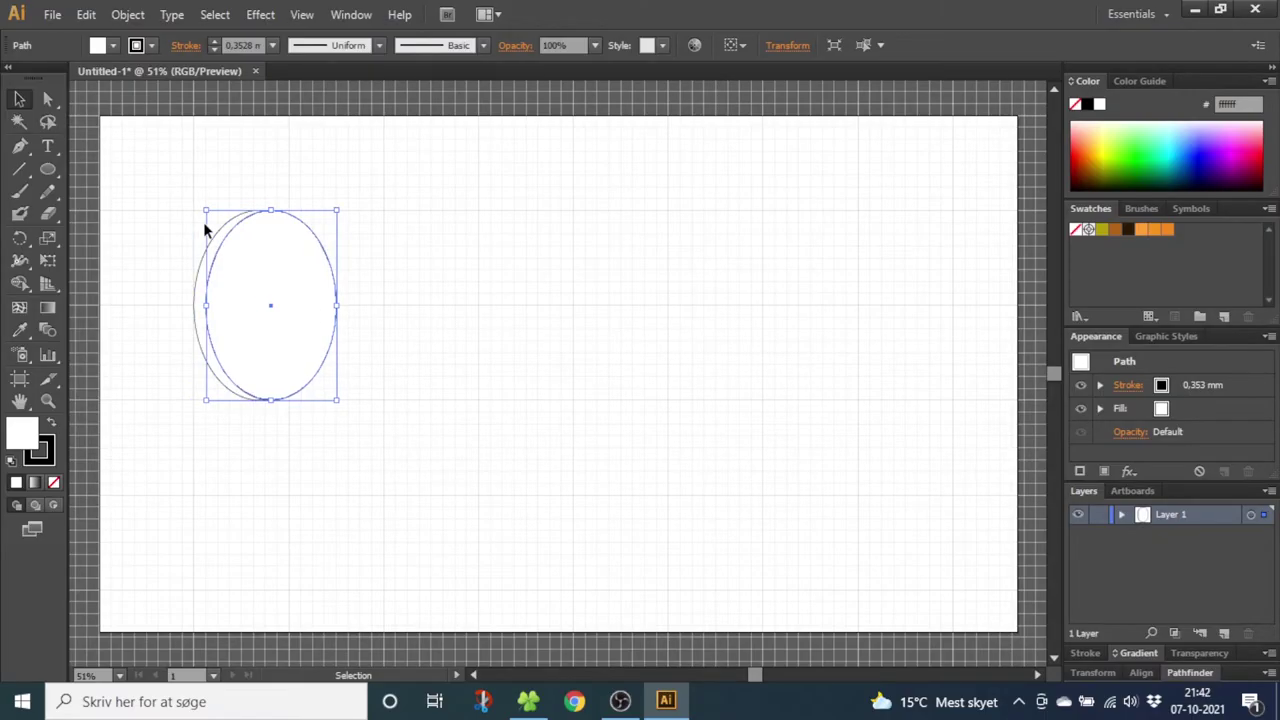
key(Right)
key(Right)
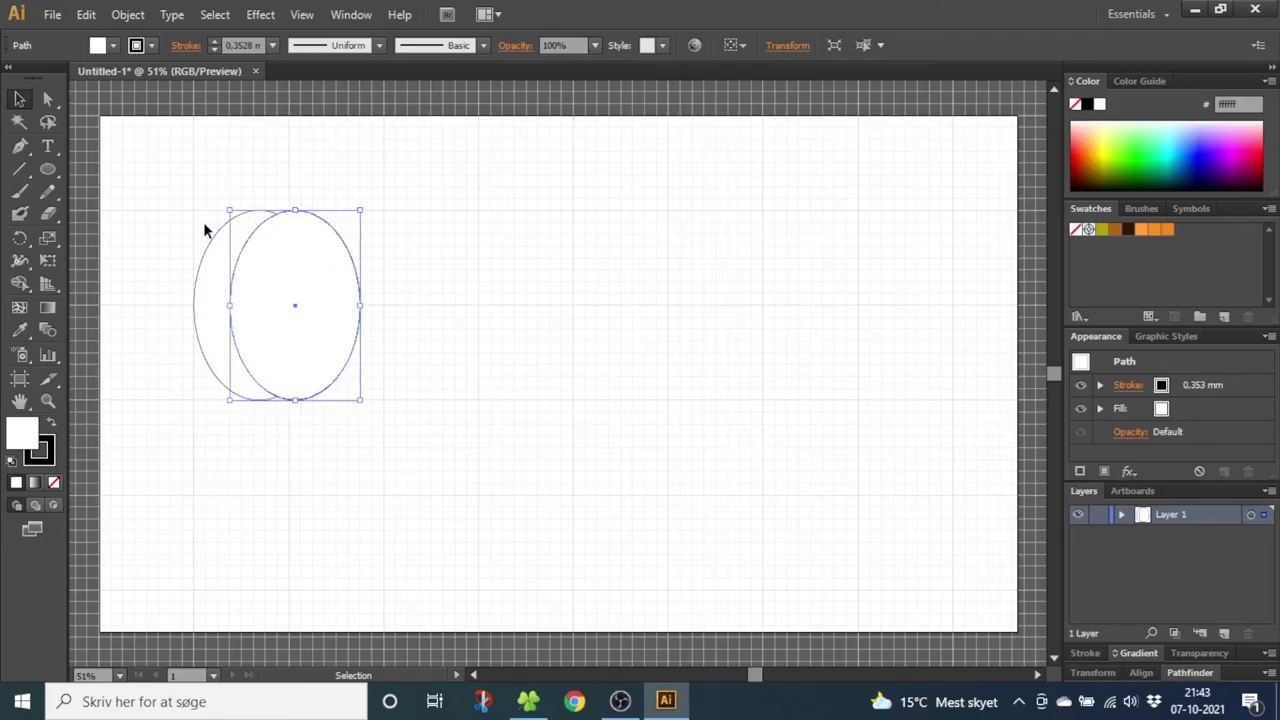
key(ctrl+d)
key(ctrl+d)
key(ctrl+d)
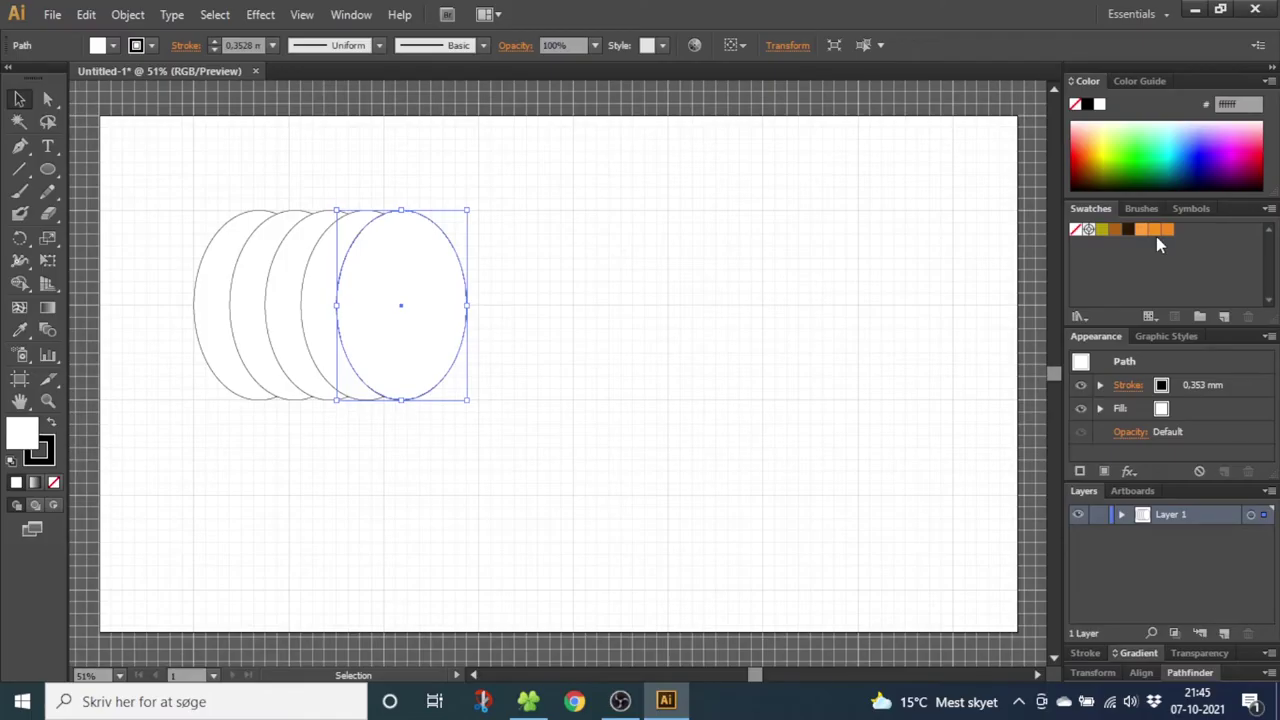
click(1269, 208)
Step: Fill all five ellipses orange and remove their outline
mouse_move(1135, 621)
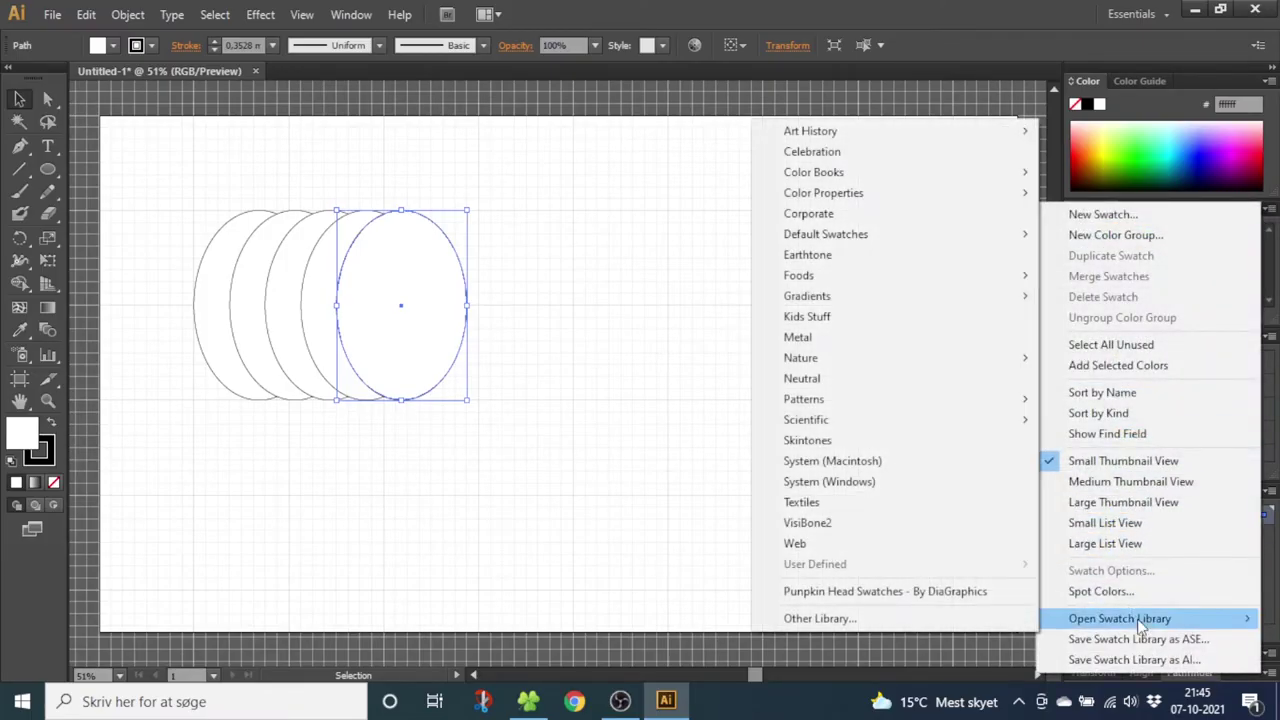
click(916, 620)
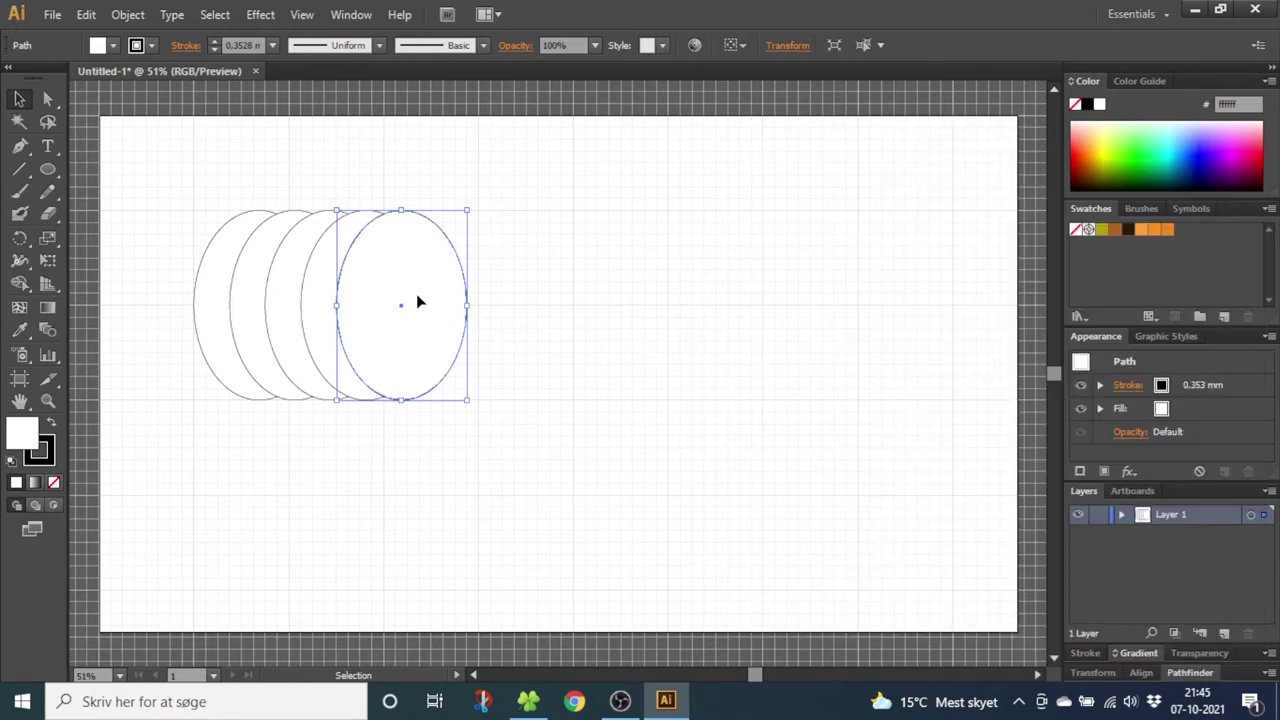
drag(531, 241, 155, 330)
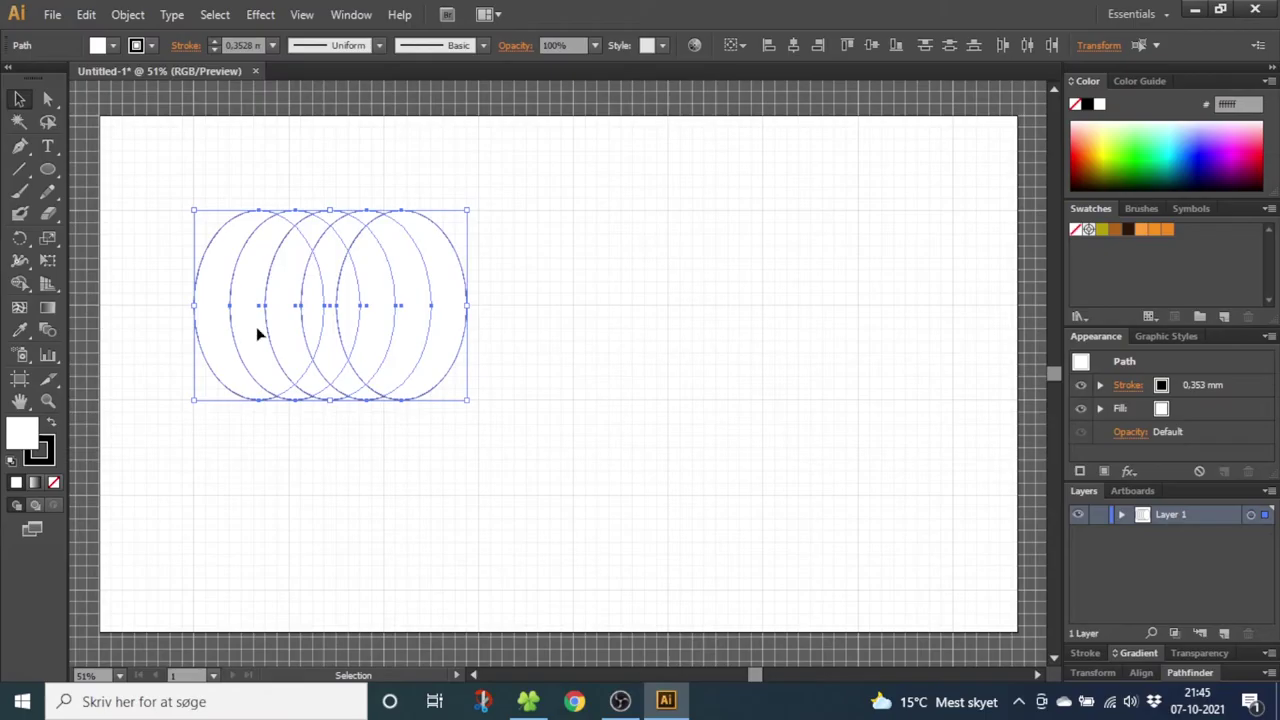
click(1153, 231)
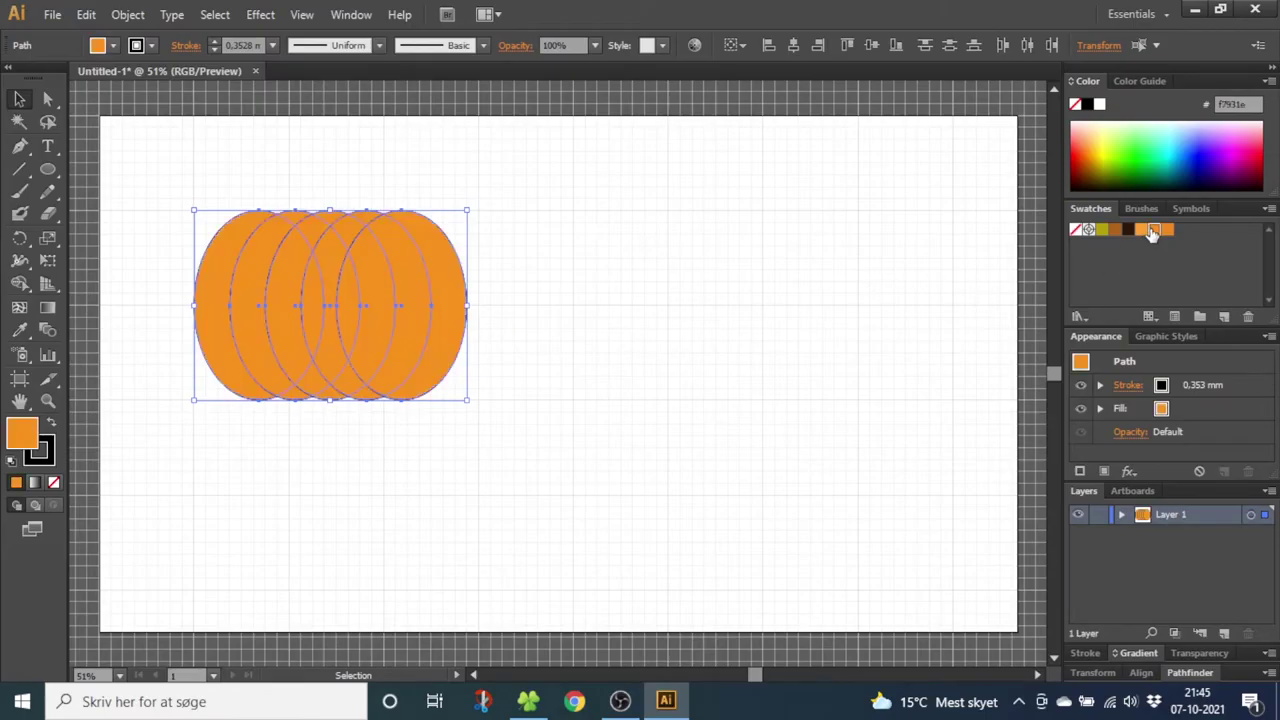
click(40, 452)
click(54, 482)
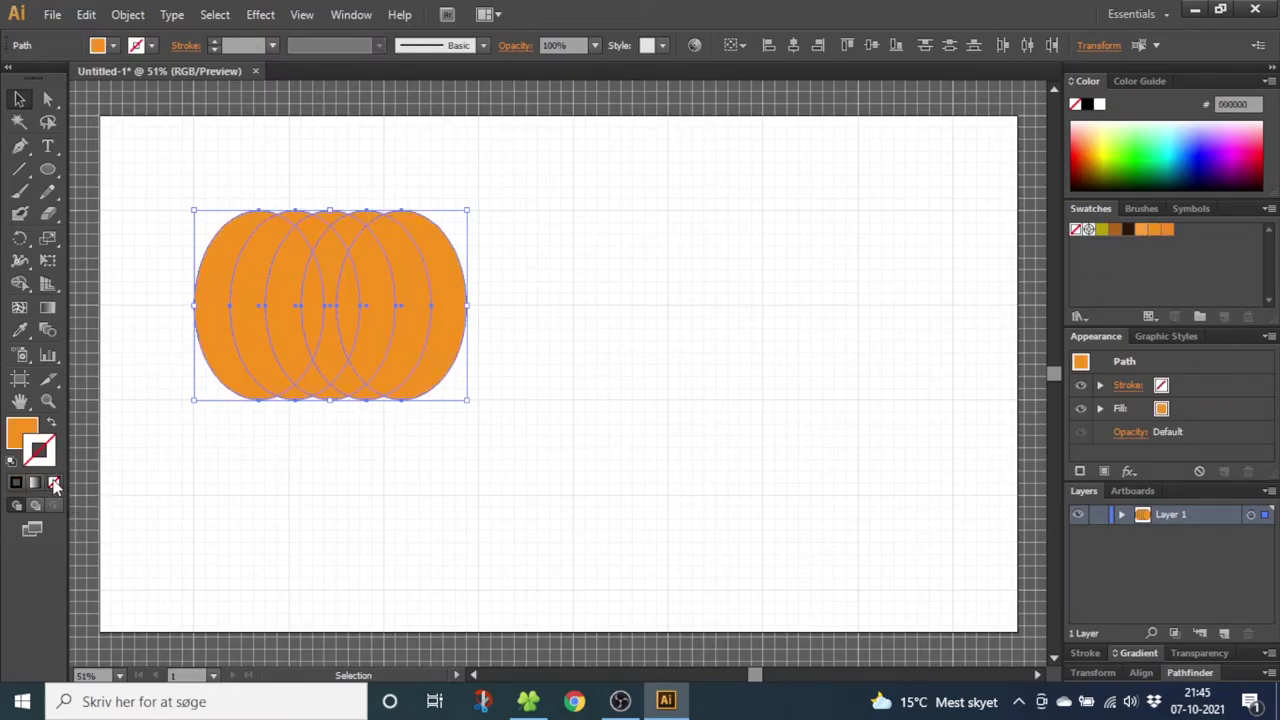
click(201, 431)
Step: Make the leftmost ellipse lighter orange and the rightmost darker, sending it to the back
click(212, 350)
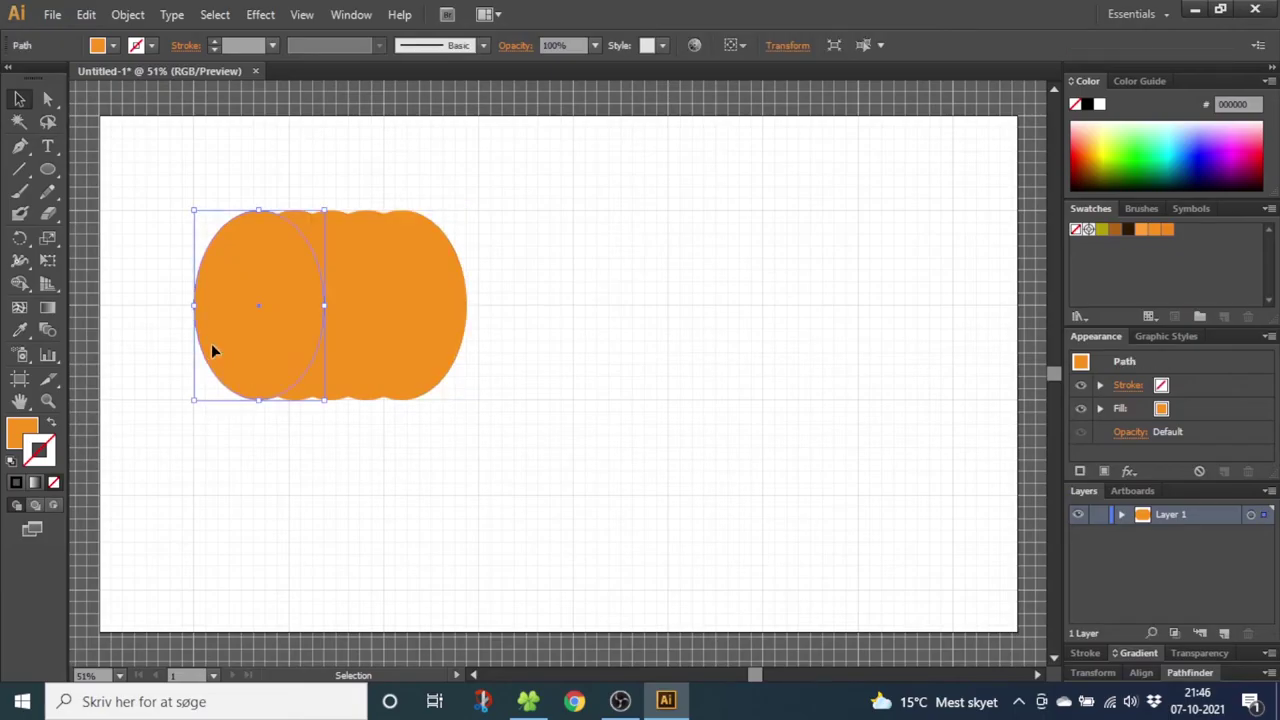
click(24, 432)
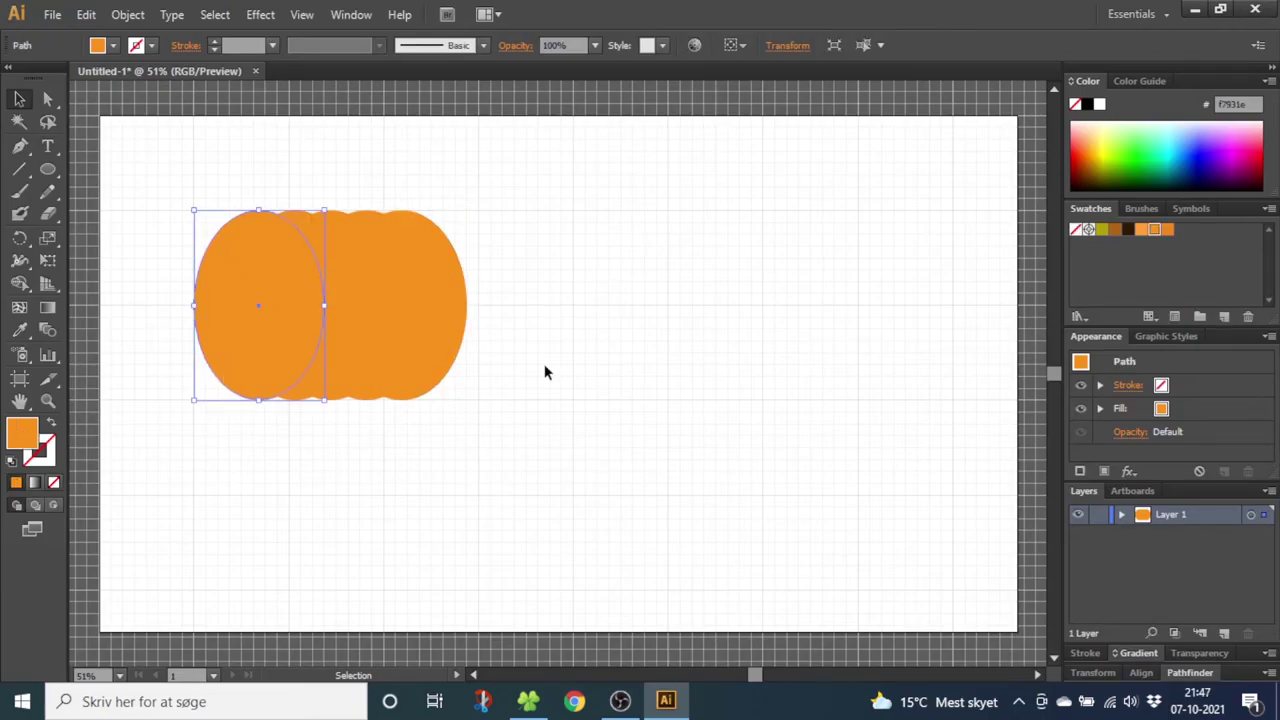
click(1141, 229)
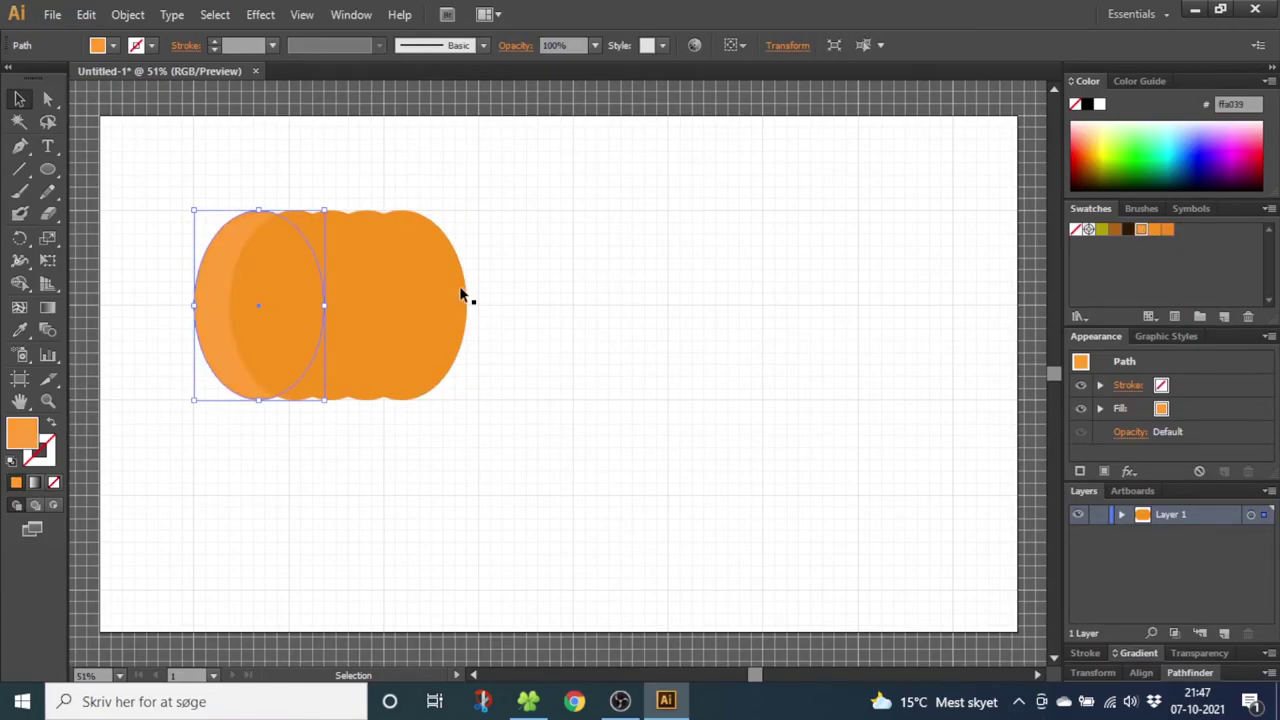
click(460, 300)
click(1166, 229)
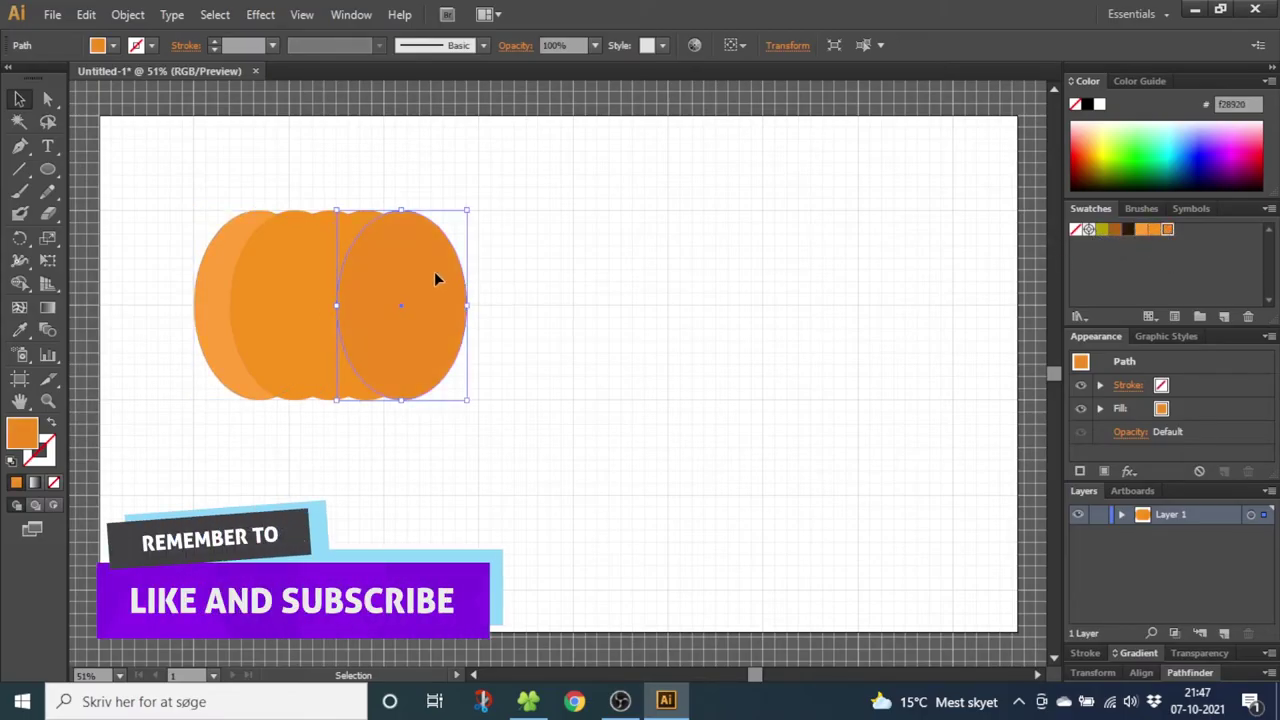
right_click(435, 272)
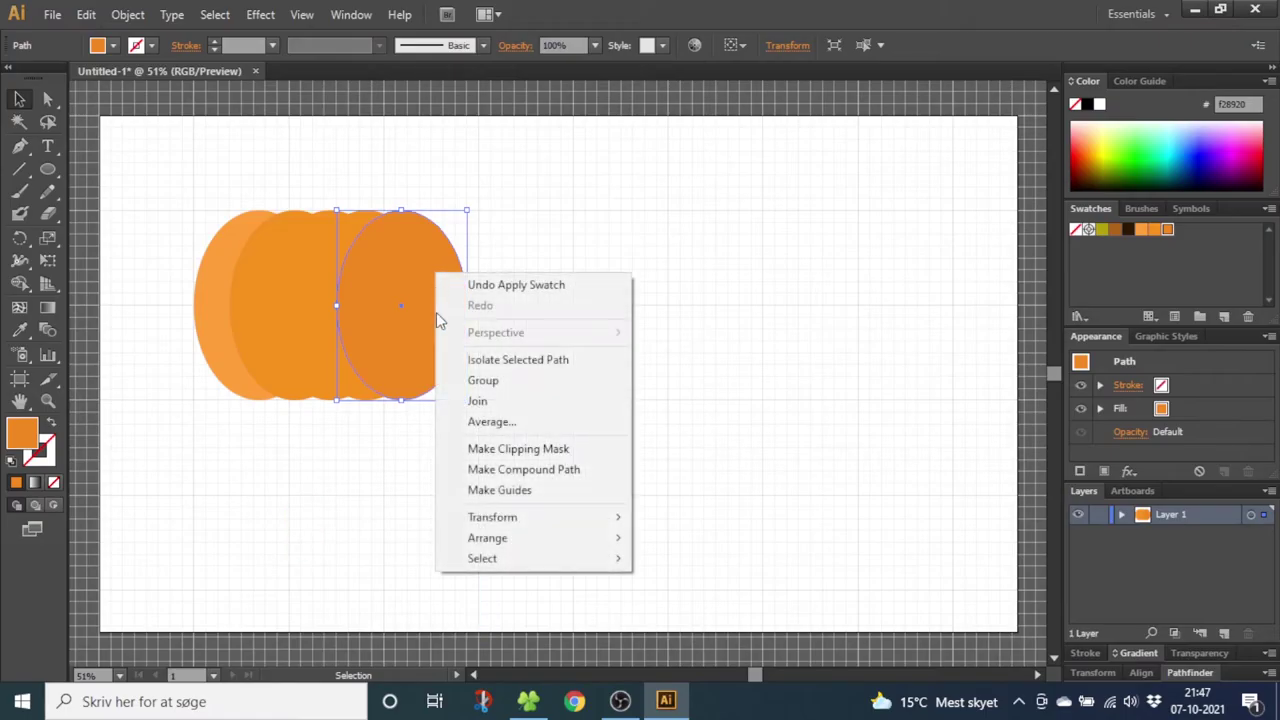
mouse_move(493, 537)
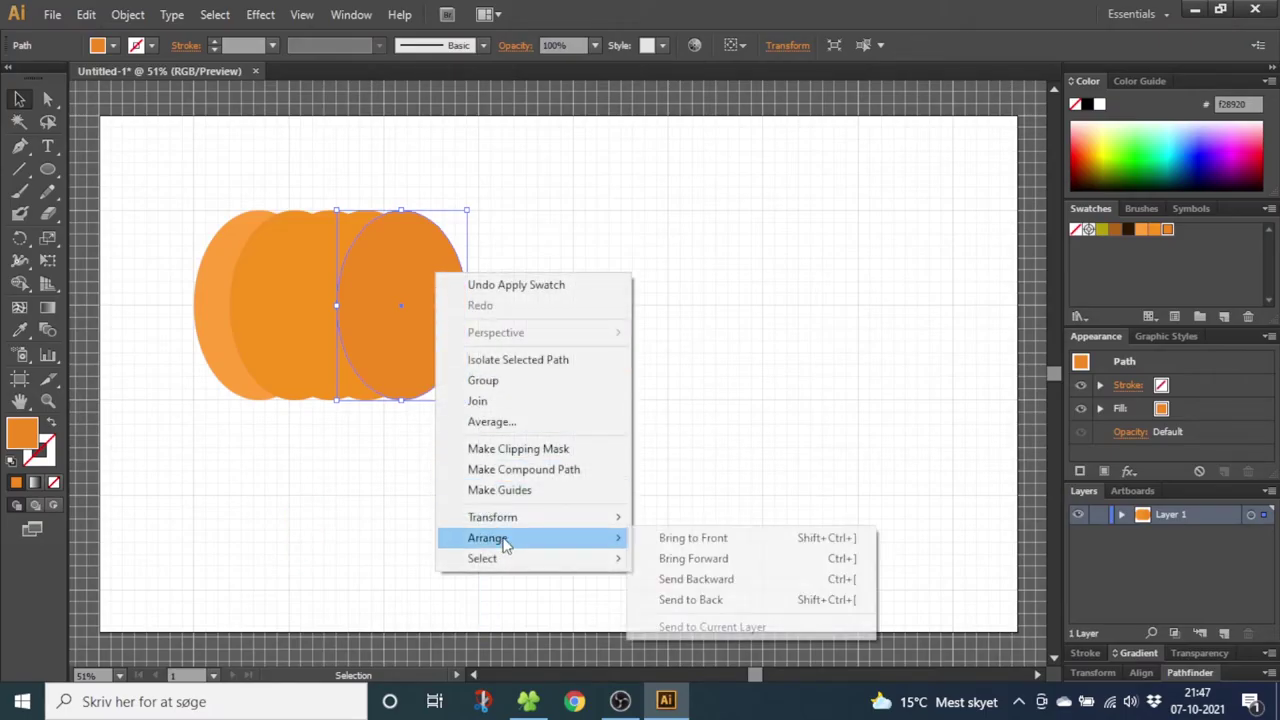
click(693, 600)
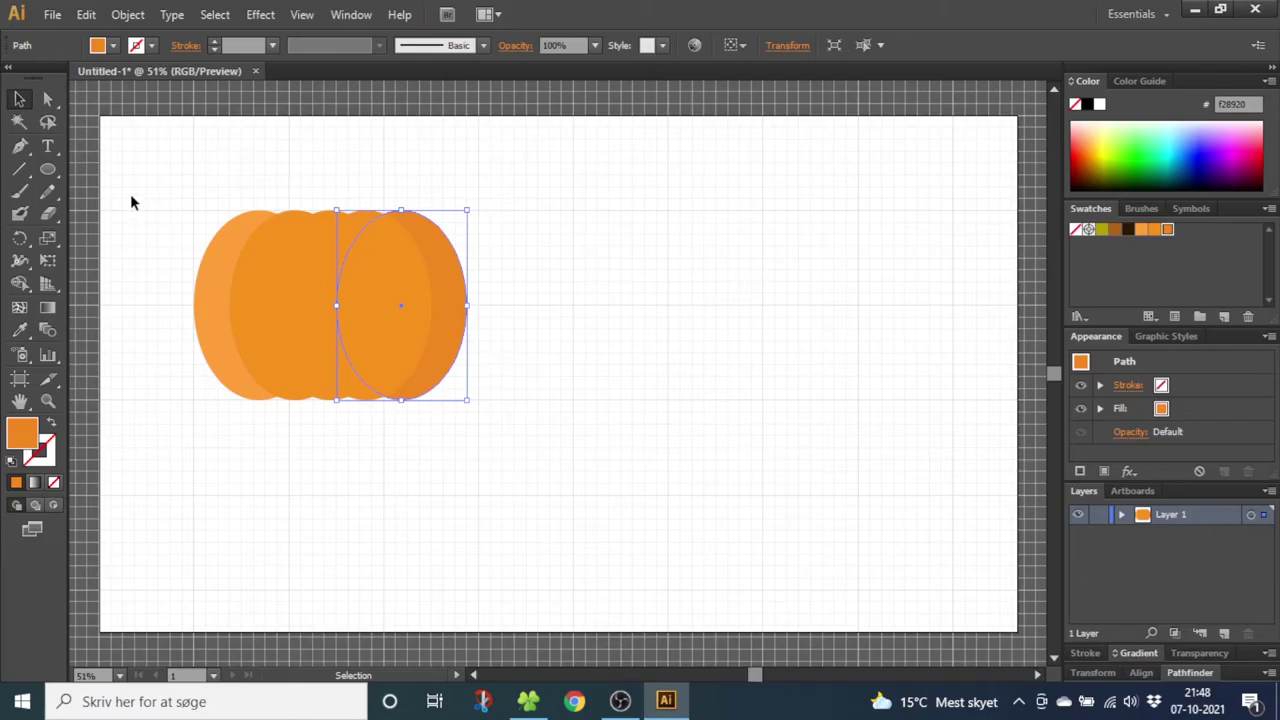
Step: Draw a small olive-green rectangle and widen its bottom corners into a tapered stem
drag(47, 170, 108, 169)
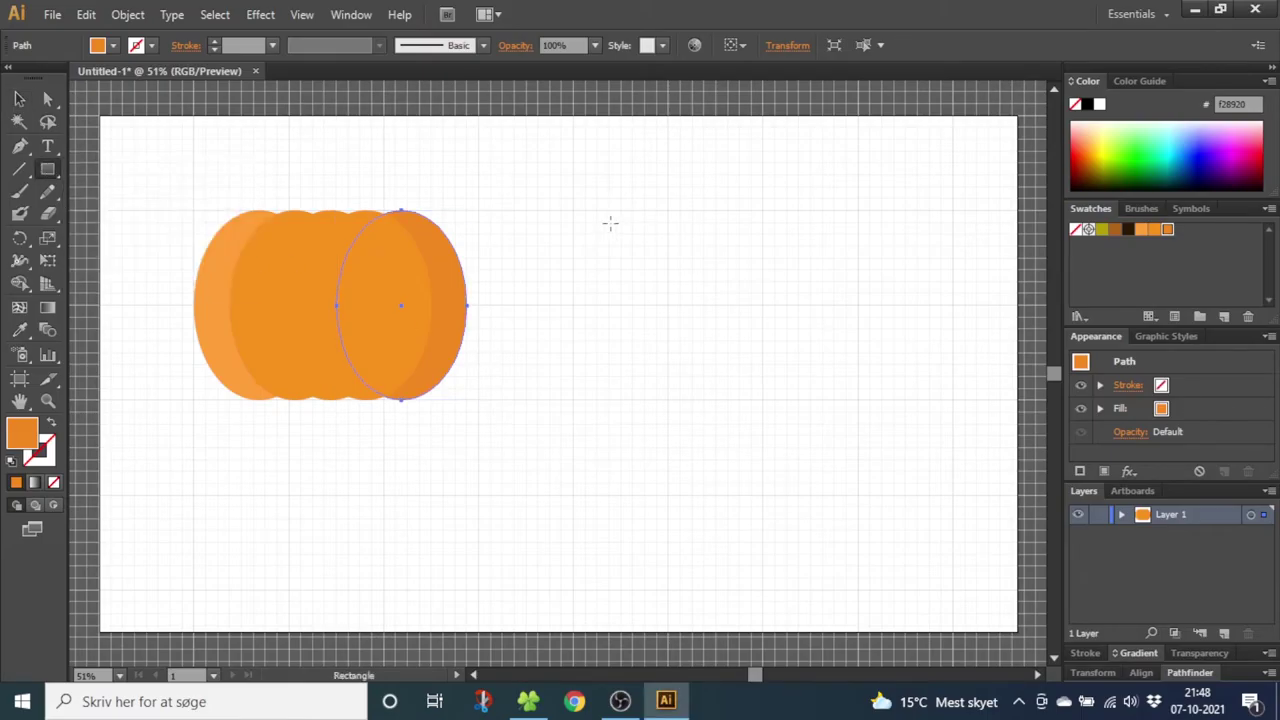
drag(572, 210, 609, 305)
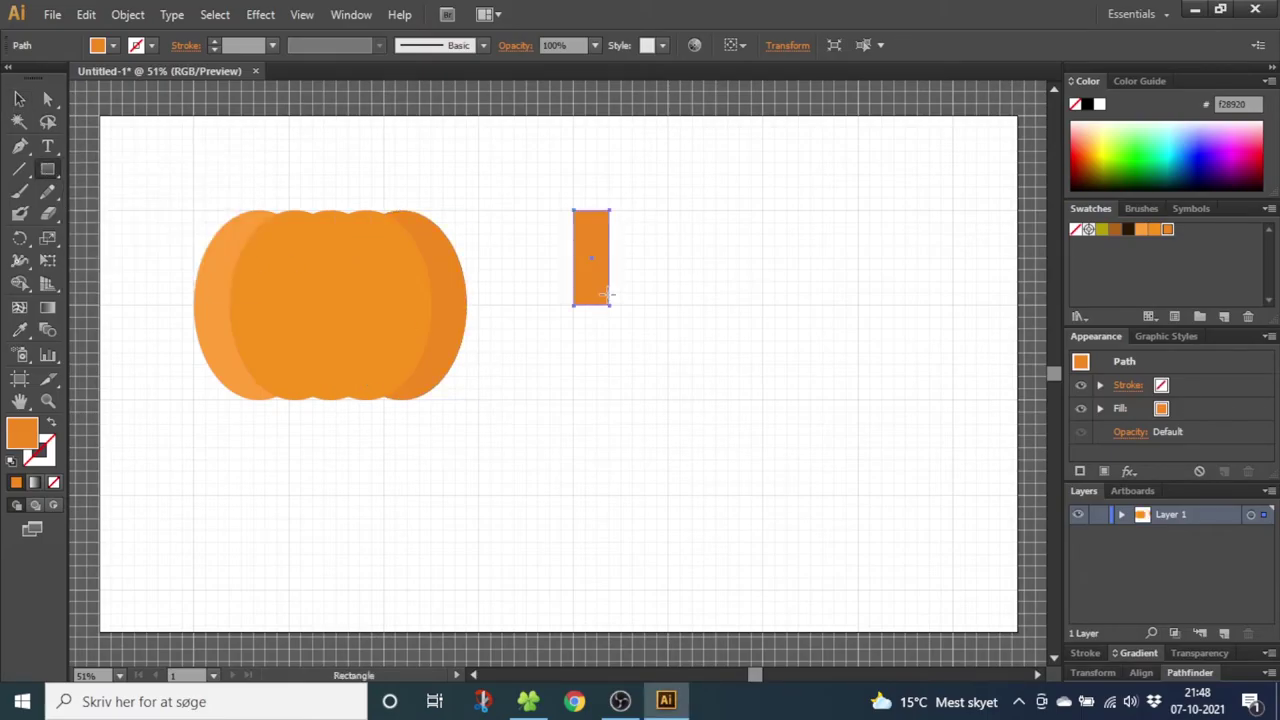
click(1102, 230)
click(47, 98)
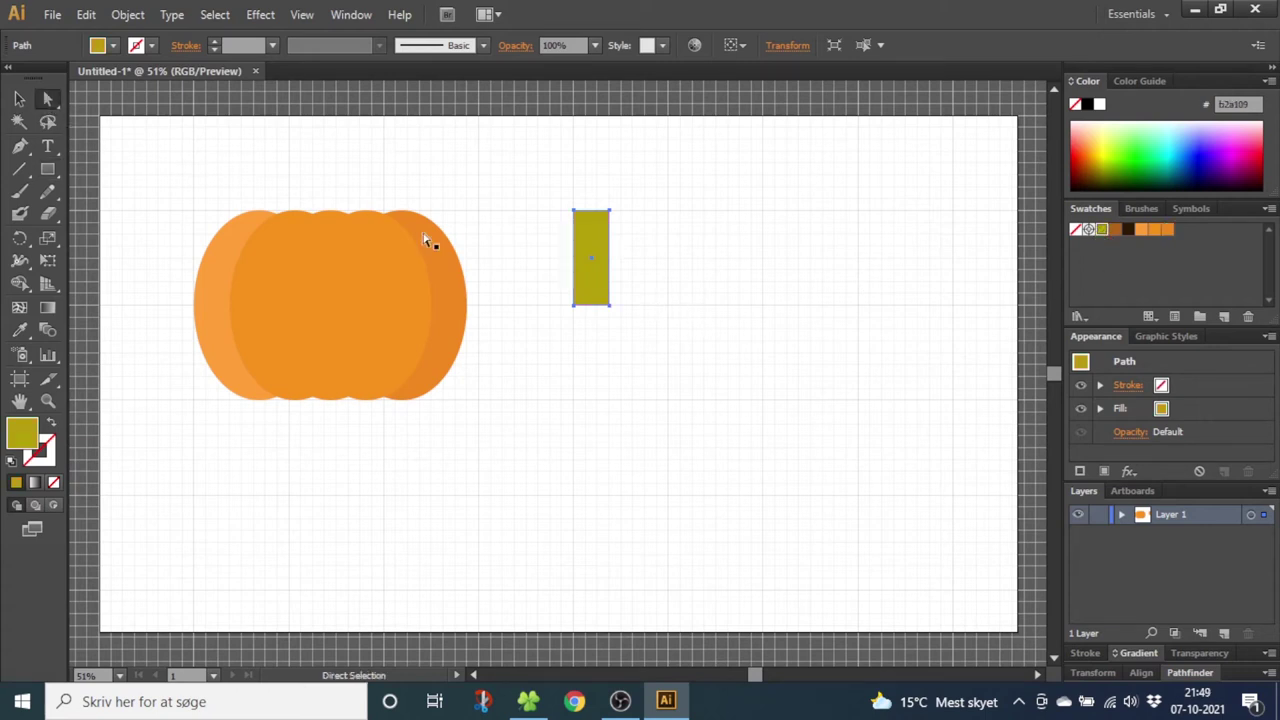
drag(636, 298, 586, 323)
key(shift+Right)
key(shift+Right)
key(shift+Left)
key(shift+Left)
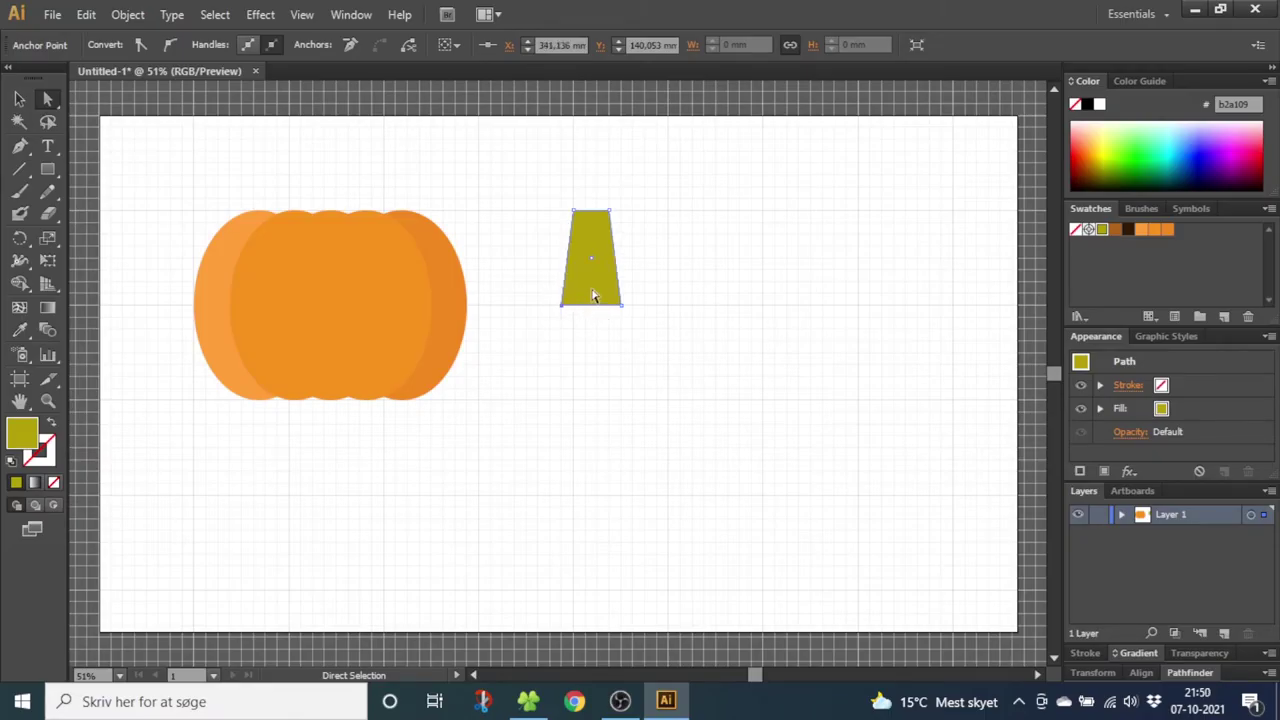
Step: Move the stem onto the top of the pumpkin and send it behind
click(19, 98)
drag(607, 283, 345, 256)
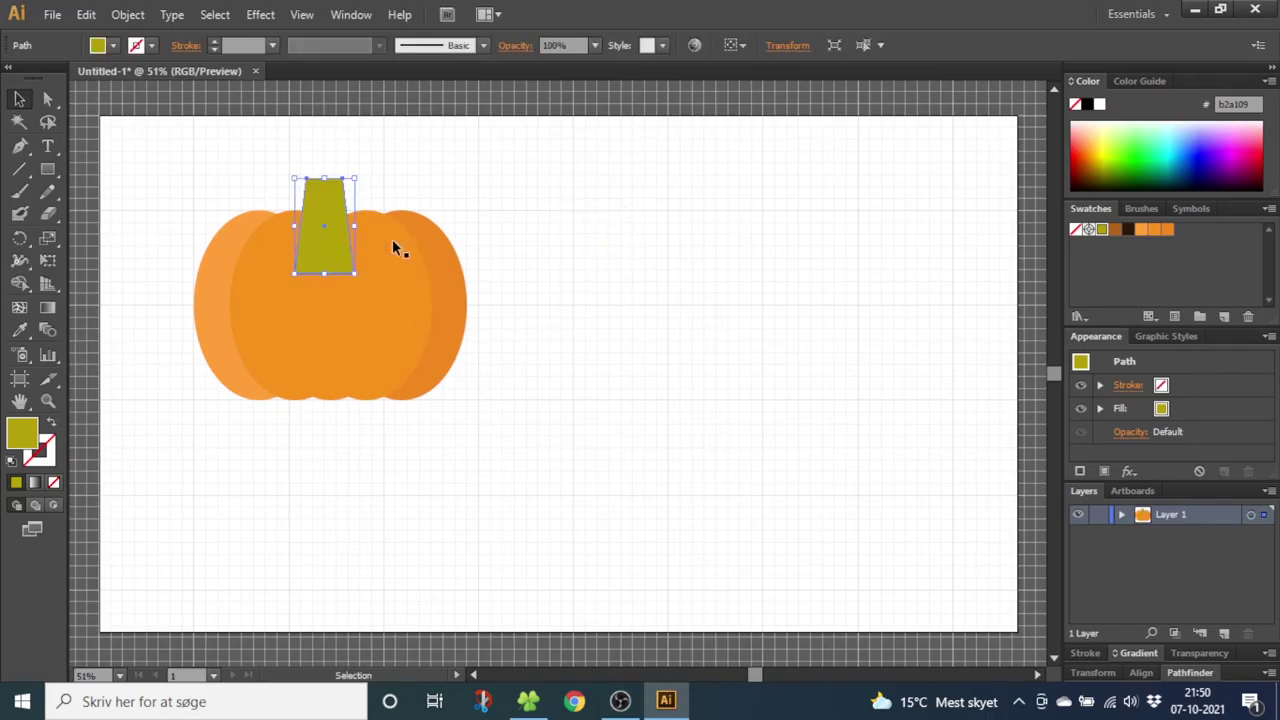
key(shift+Right)
key(shift+Down)
key(shift+Down)
right_click(334, 219)
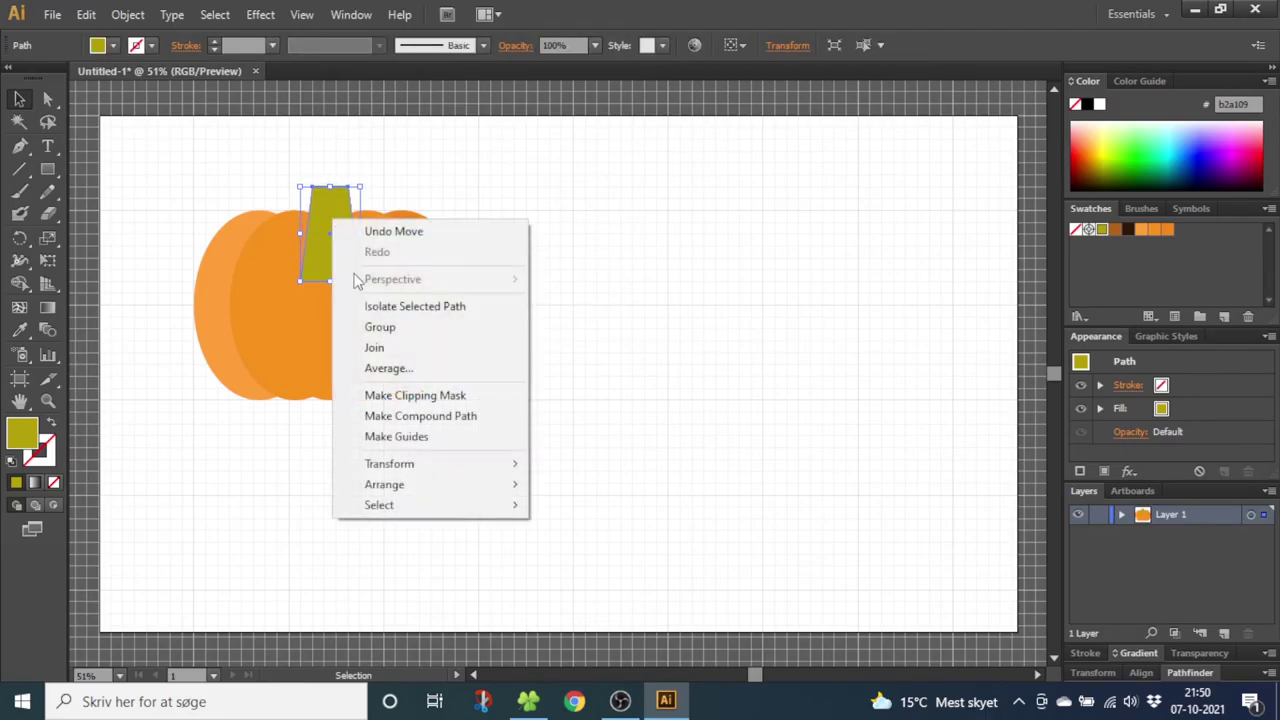
mouse_move(425, 483)
click(586, 543)
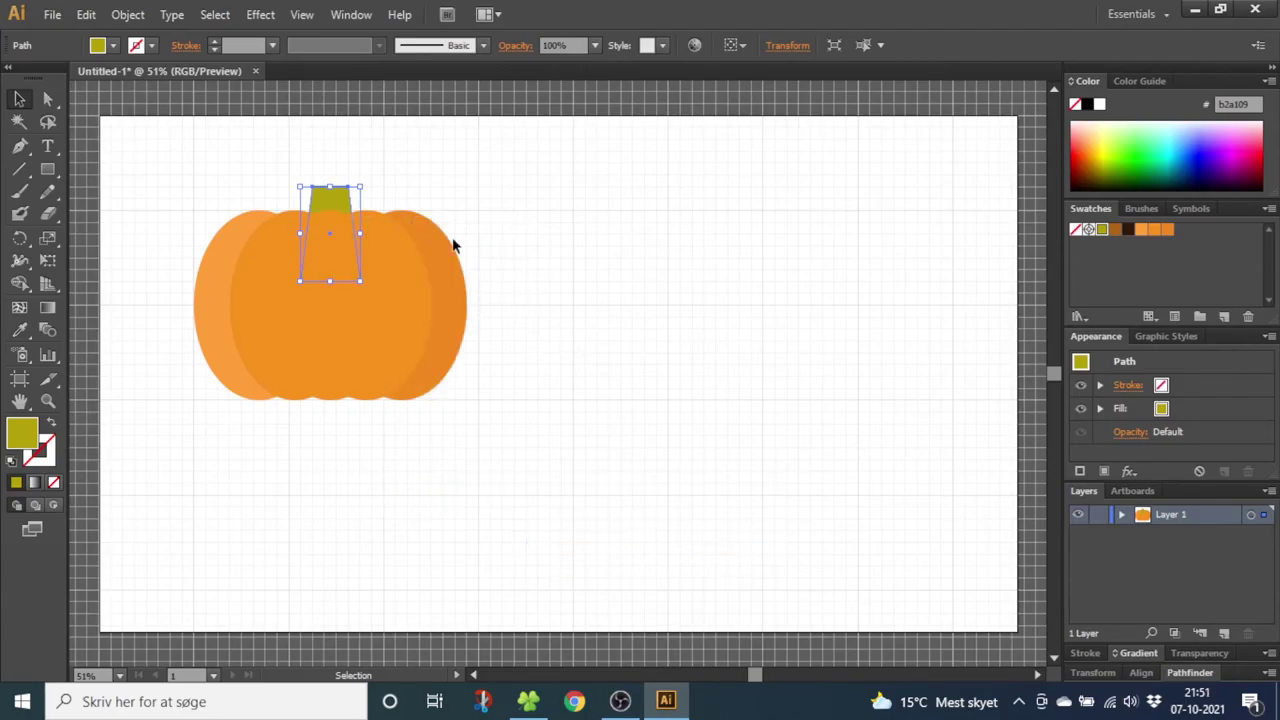
click(20, 147)
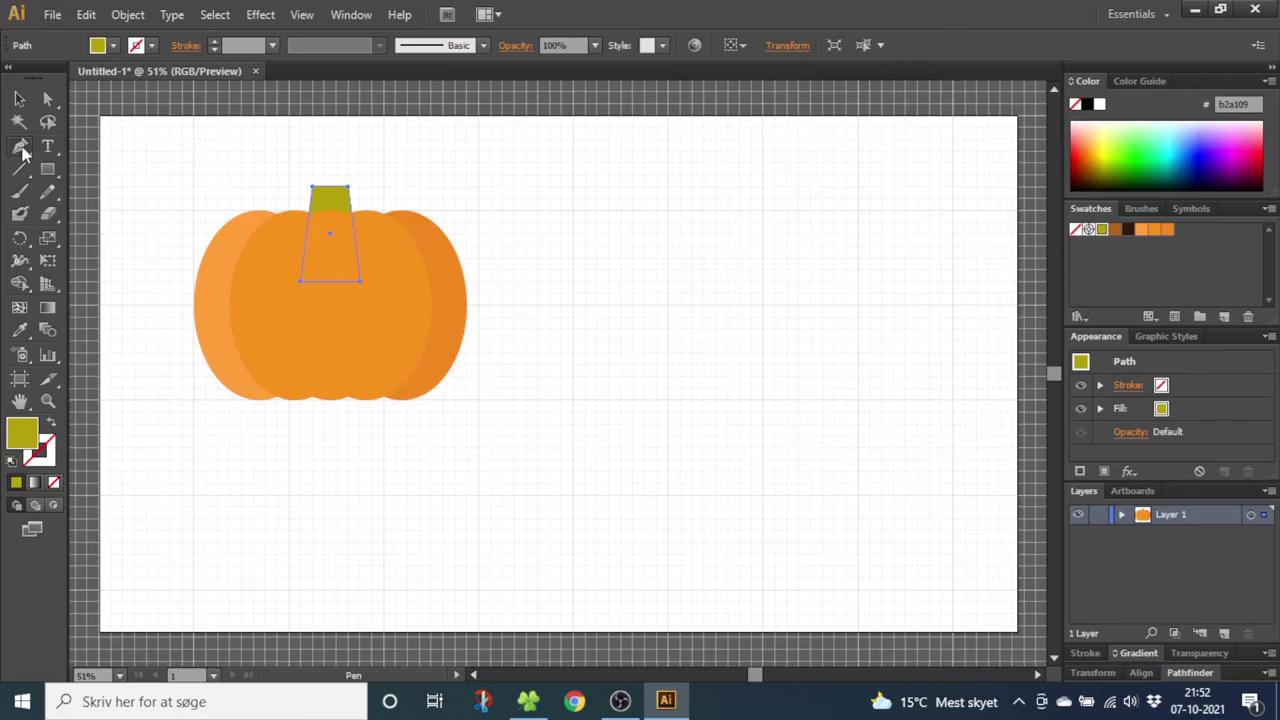
Step: Draw a curved wedge-shaped eye with the Pen tool and fill it dark brown
key(ctrl+shift+a)
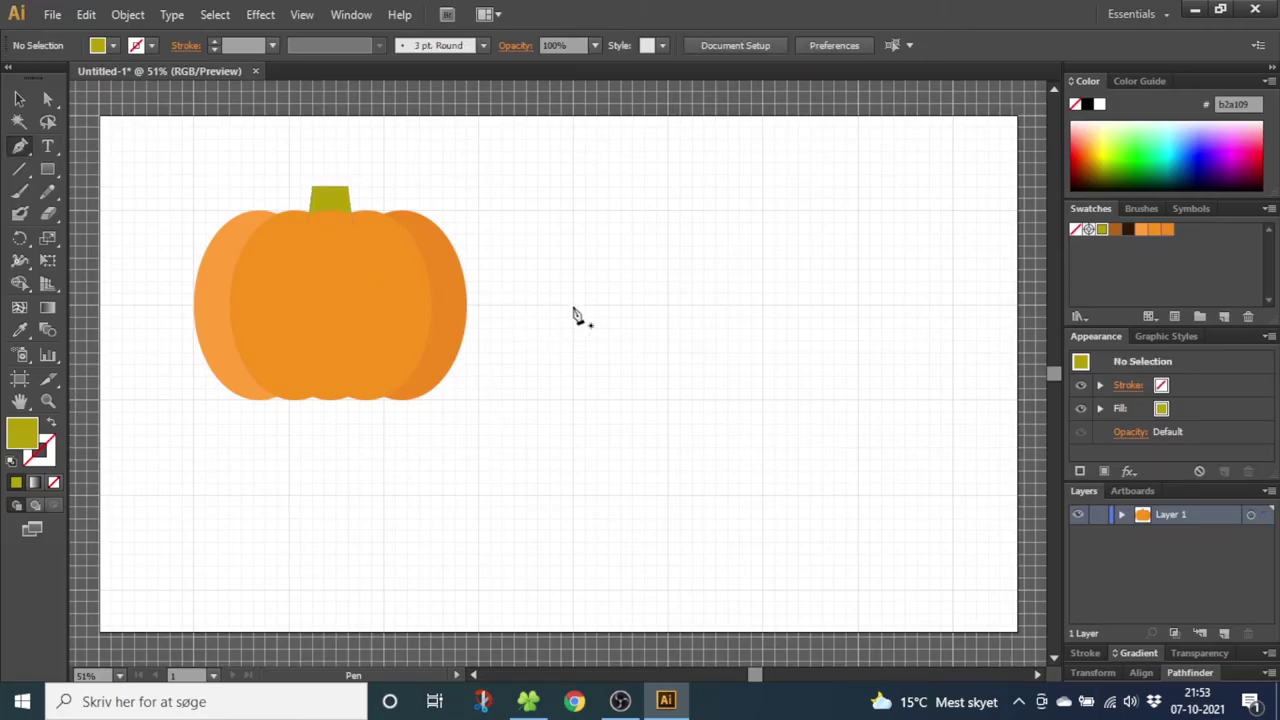
click(573, 305)
click(663, 396)
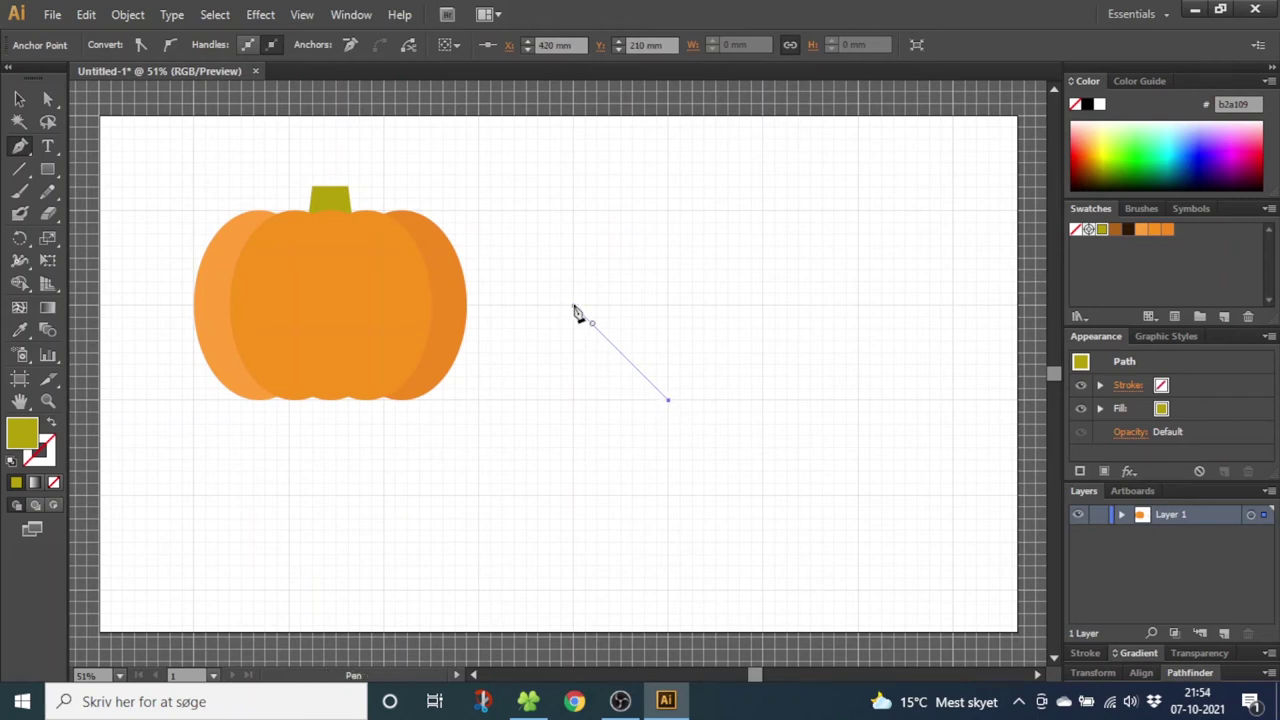
drag(574, 308, 568, 118)
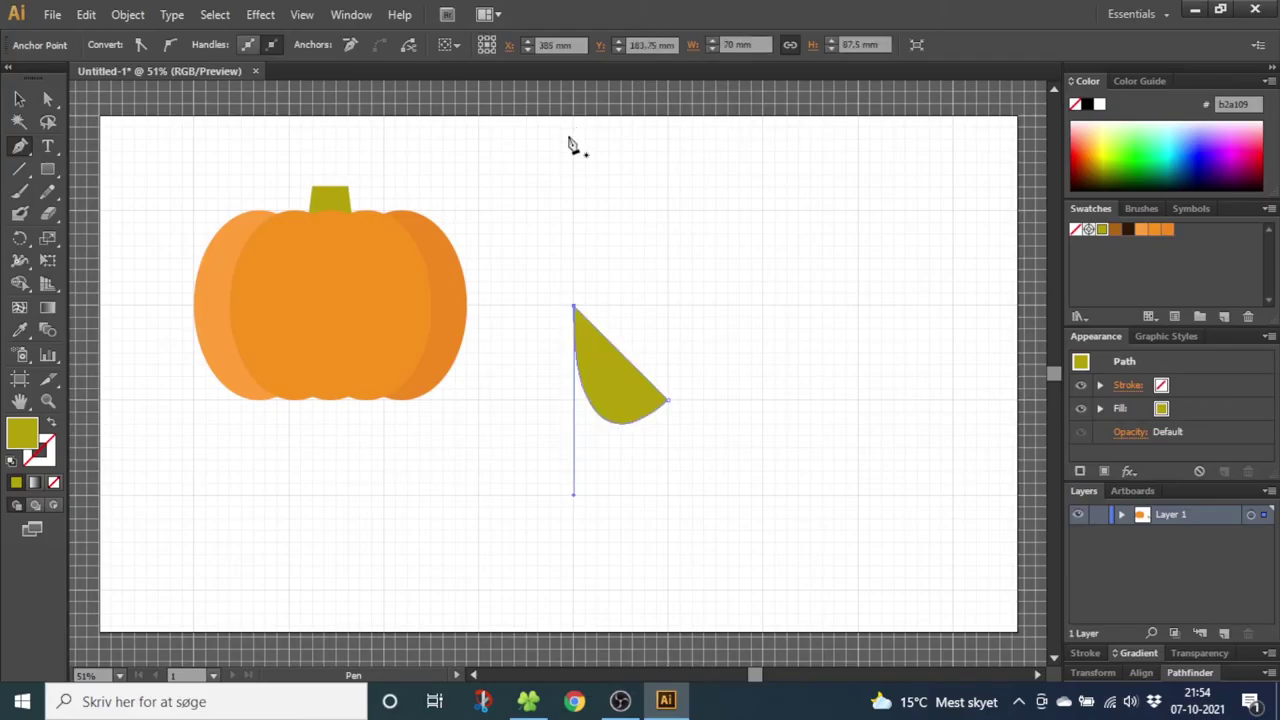
click(1128, 230)
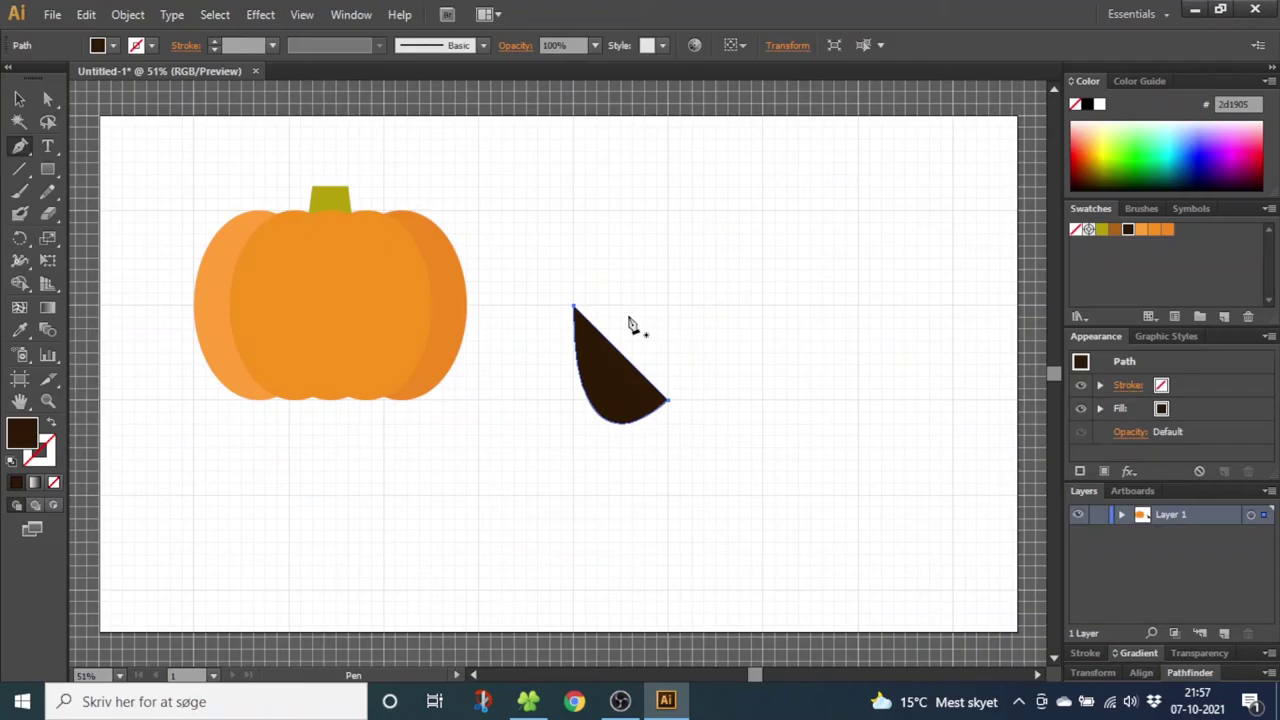
Step: Make a vertically reflected copy of the eye and move it to the right
click(19, 98)
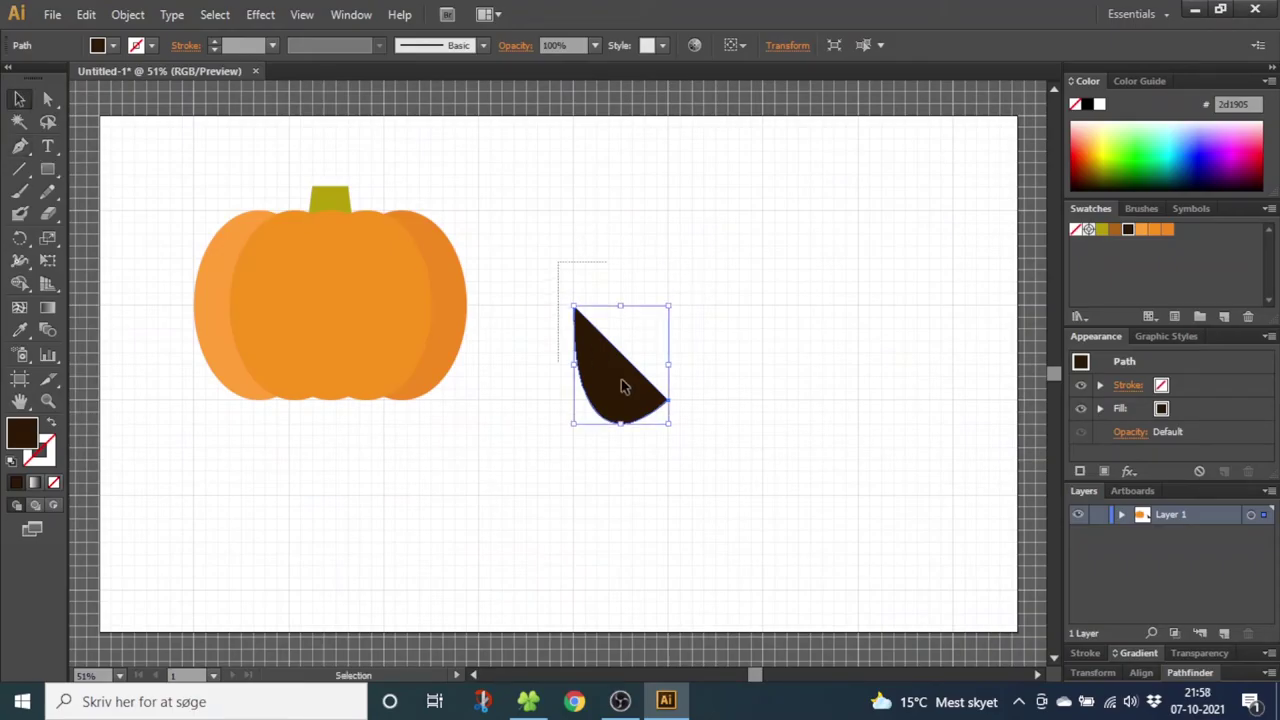
click(127, 14)
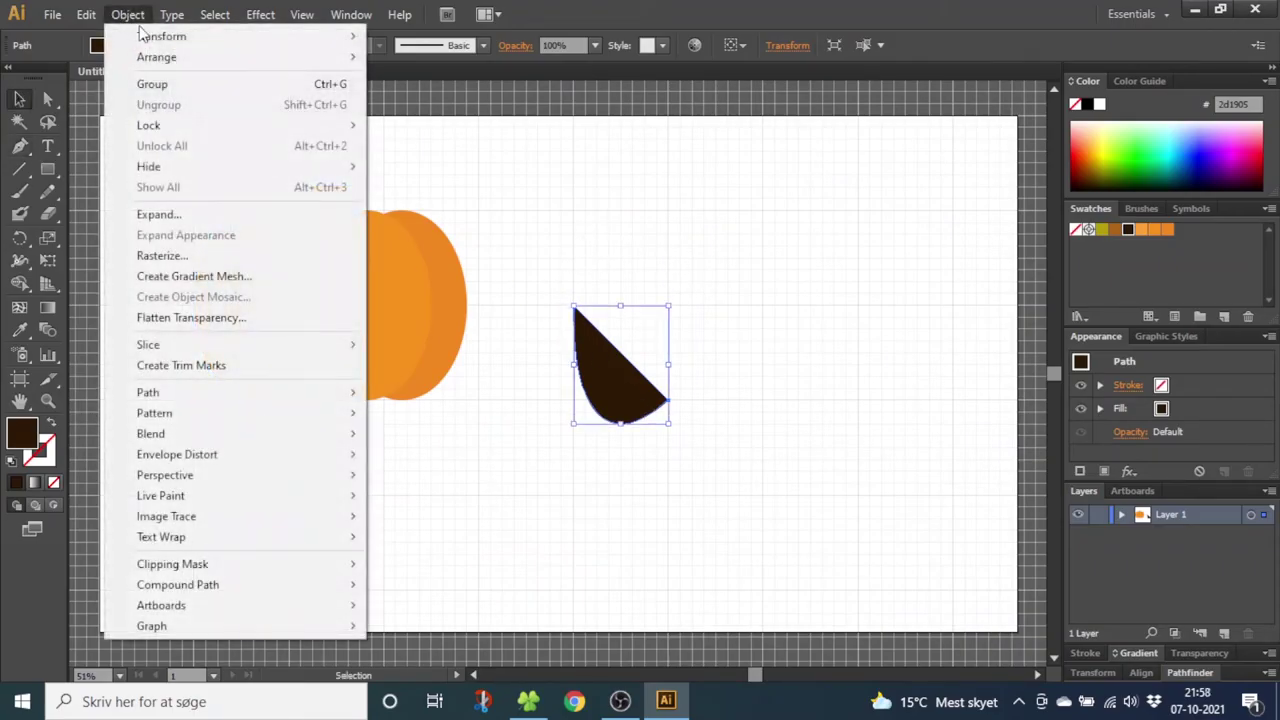
mouse_move(162, 38)
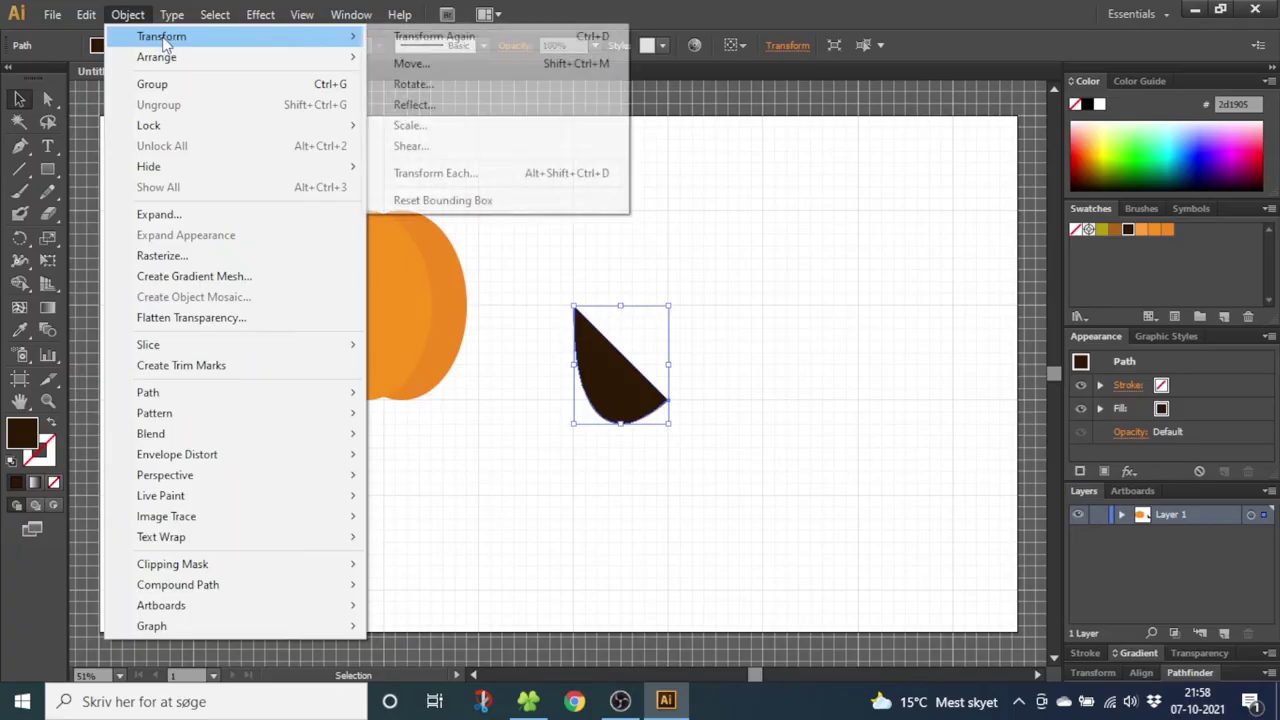
click(430, 106)
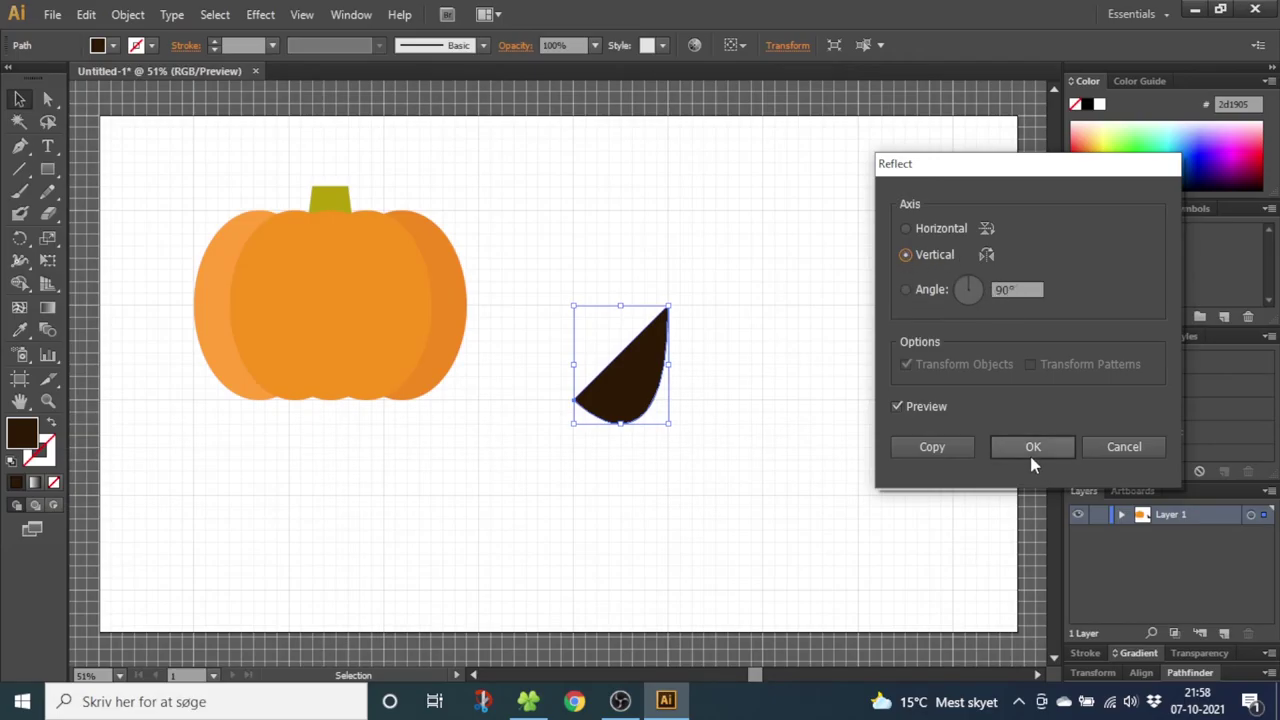
click(946, 451)
drag(652, 381, 838, 374)
click(752, 455)
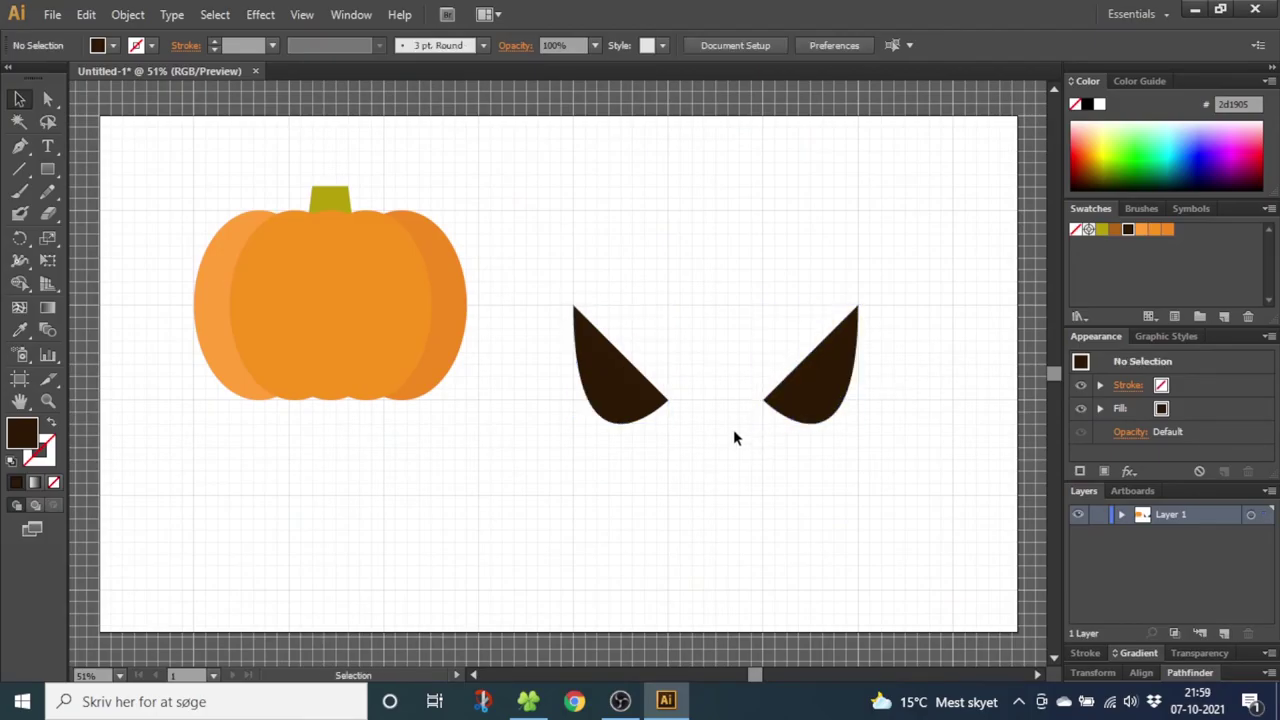
Step: Draw a wide crescent-shaped grinning mouth with the Pen tool below the eyes
click(19, 146)
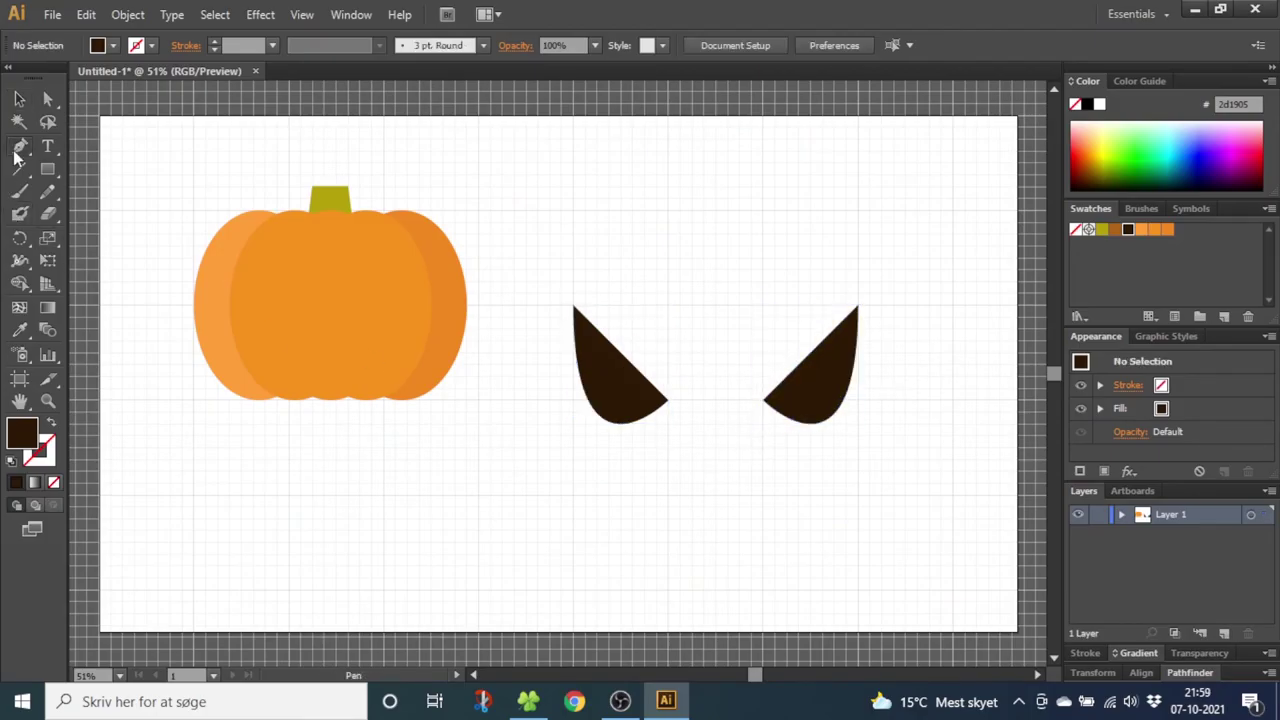
click(573, 447)
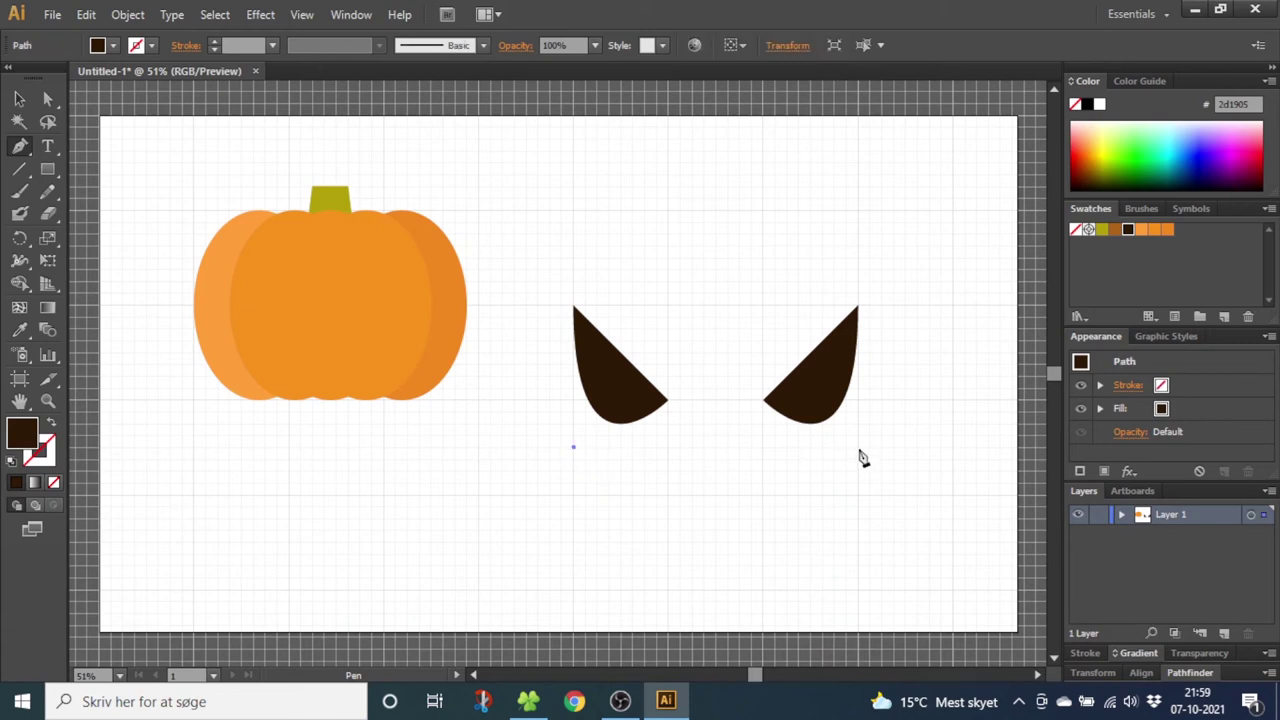
drag(858, 447, 1003, 398)
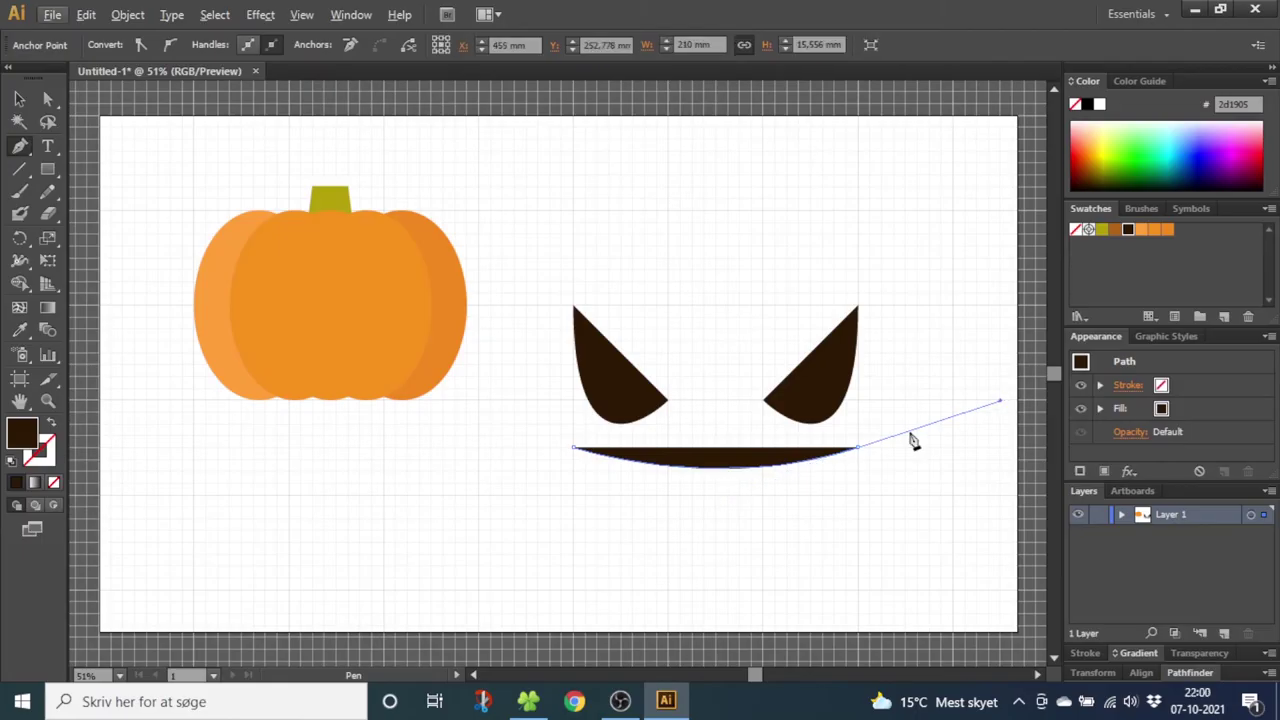
drag(1000, 401, 889, 462)
click(857, 449)
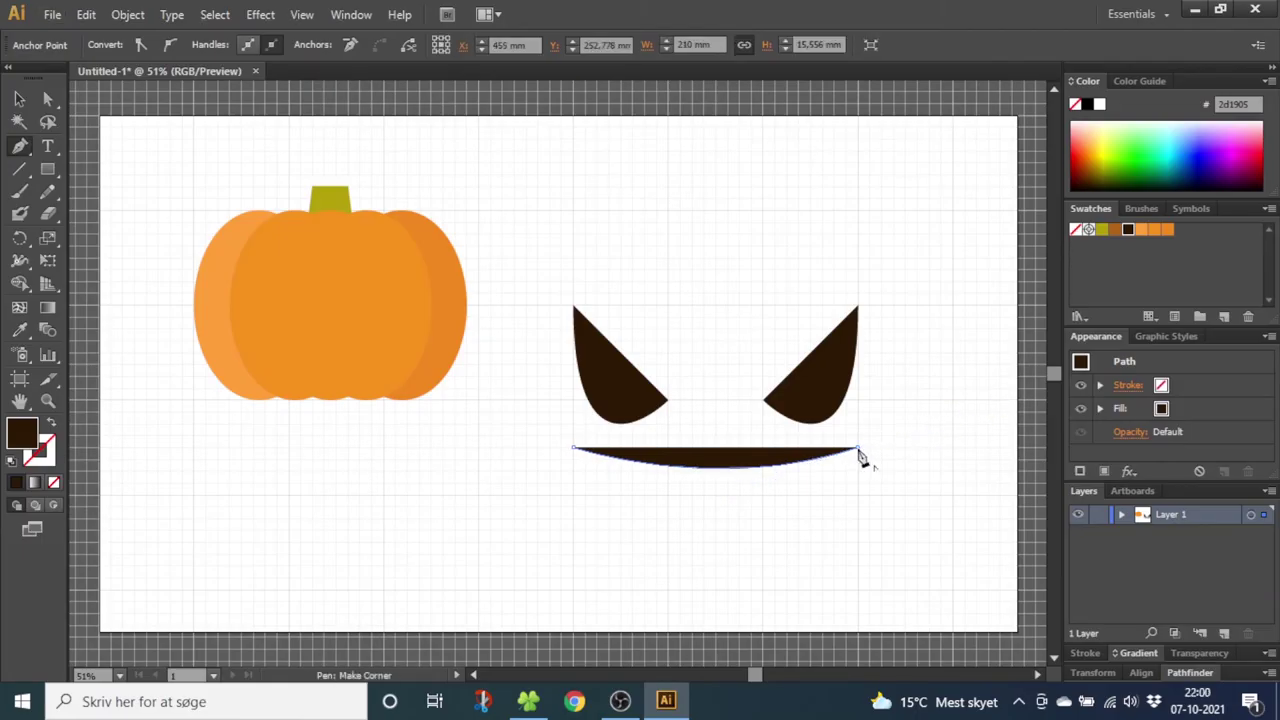
drag(715, 541, 620, 547)
click(573, 448)
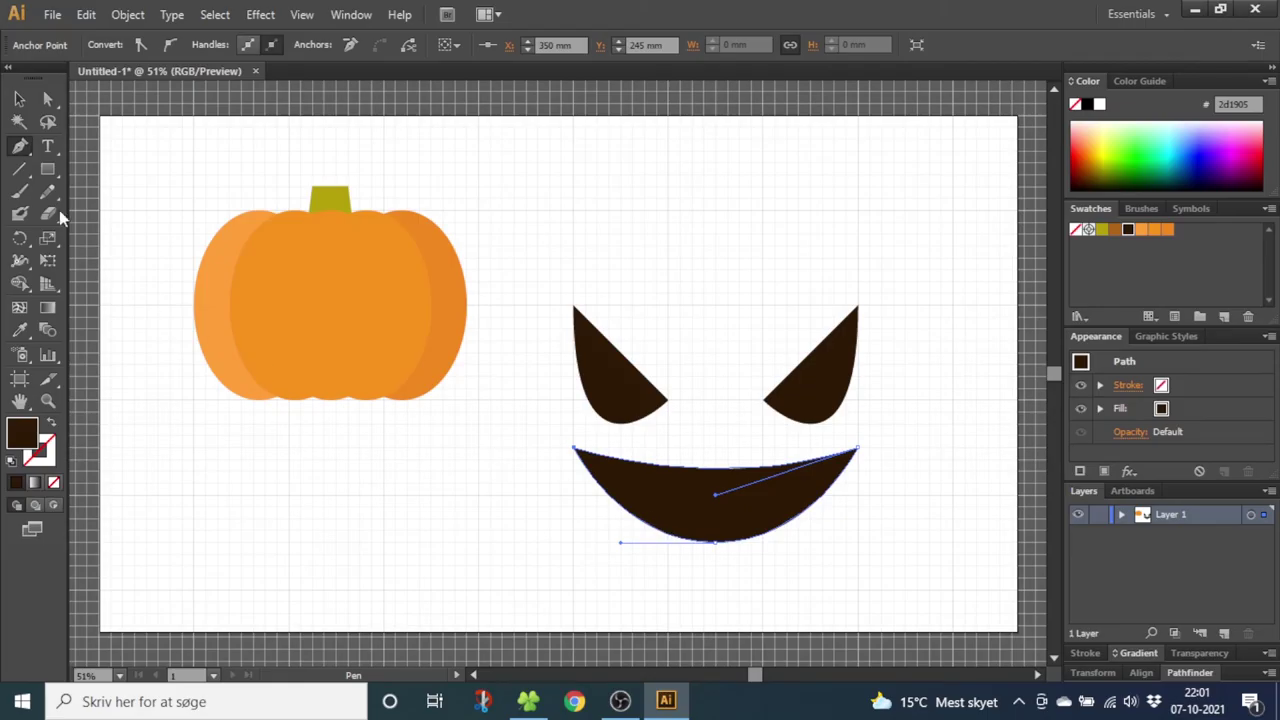
click(47, 169)
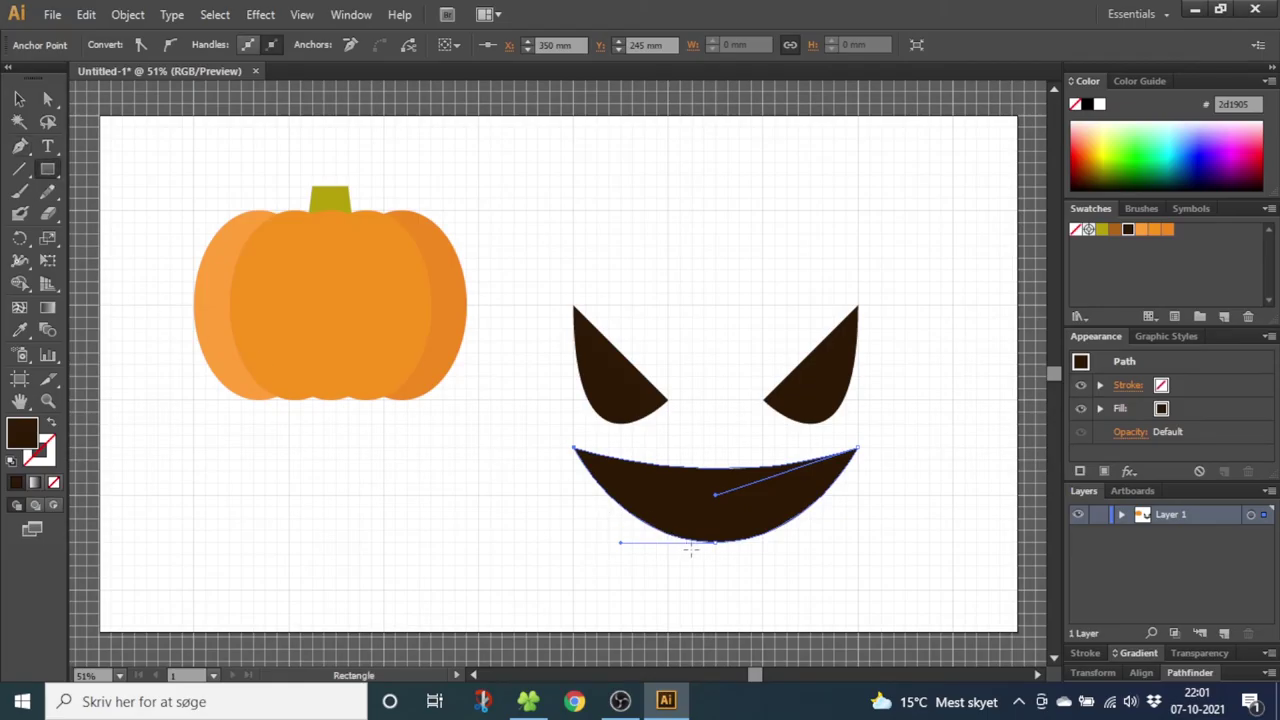
Step: Draw tooth rectangles over the mouth and cut them out with Shape Builder
drag(667, 552, 733, 491)
key(v)
drag(910, 446, 528, 576)
click(20, 284)
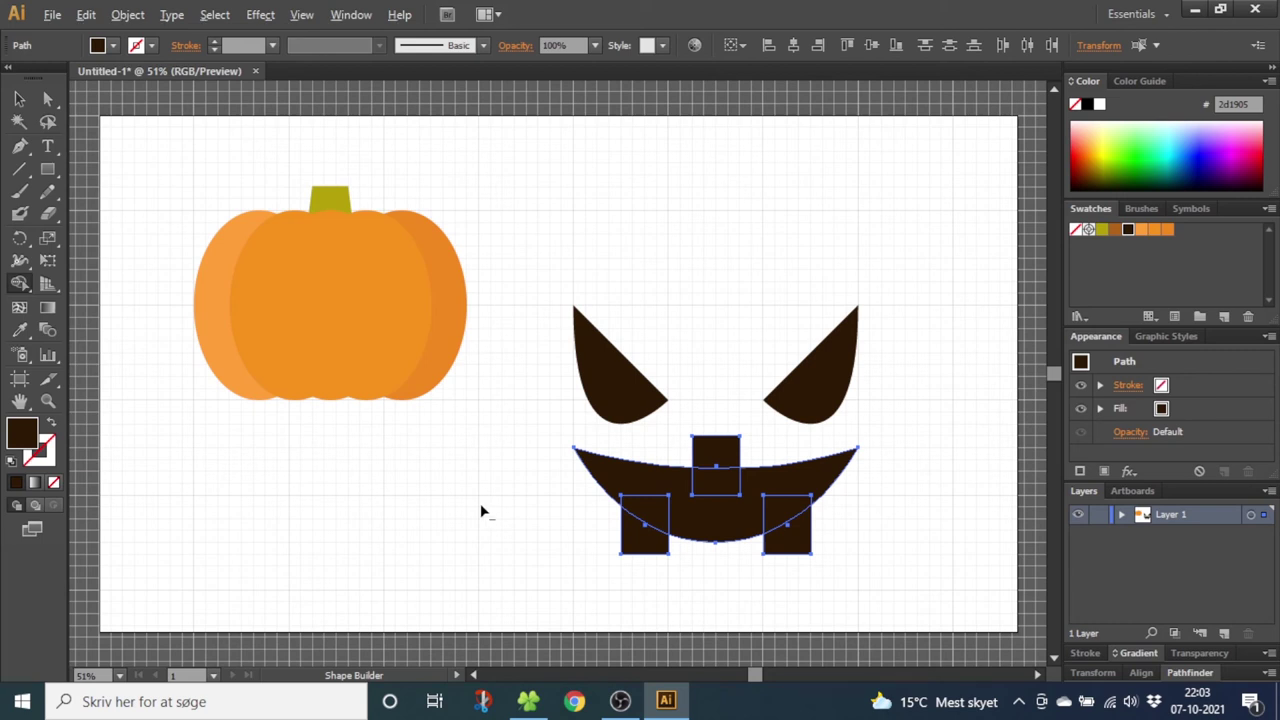
mouse_move(640, 540)
mouse_down()
mouse_move(766, 507)
mouse_move(776, 533)
mouse_up()
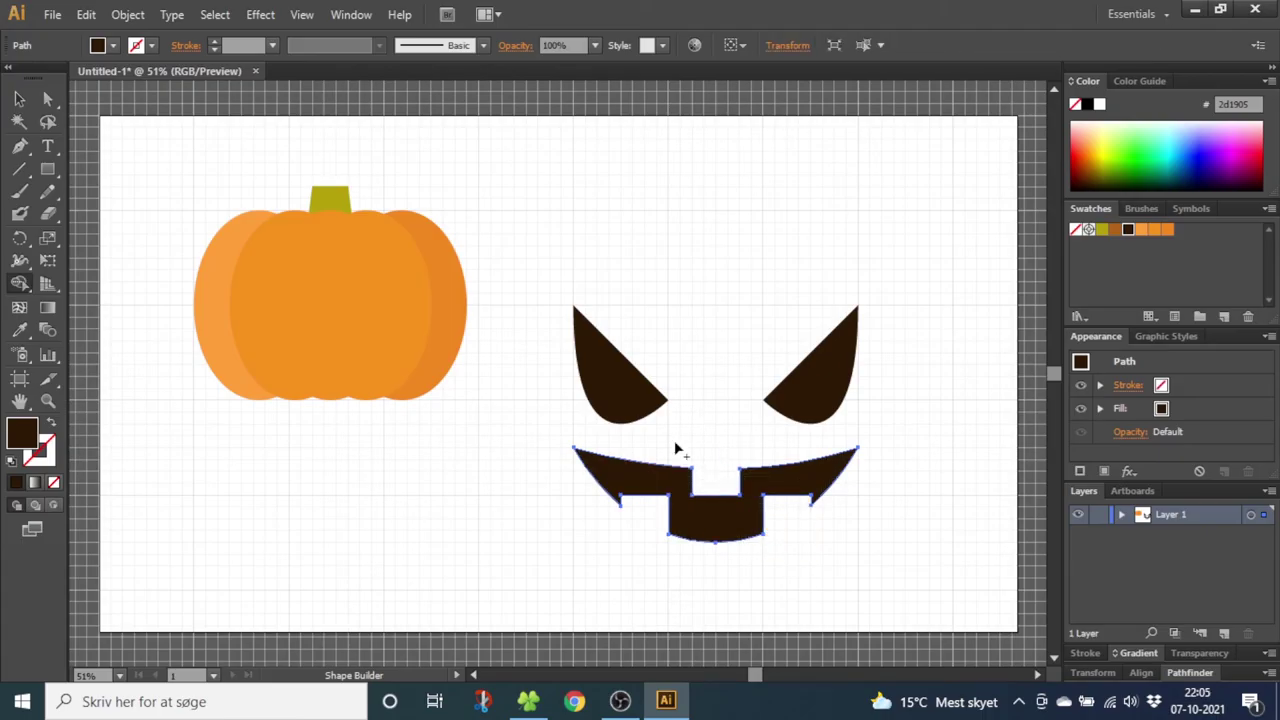
Step: Duplicate the eyes and mouth behind the originals, offset slightly upward
click(18, 98)
drag(572, 233, 887, 578)
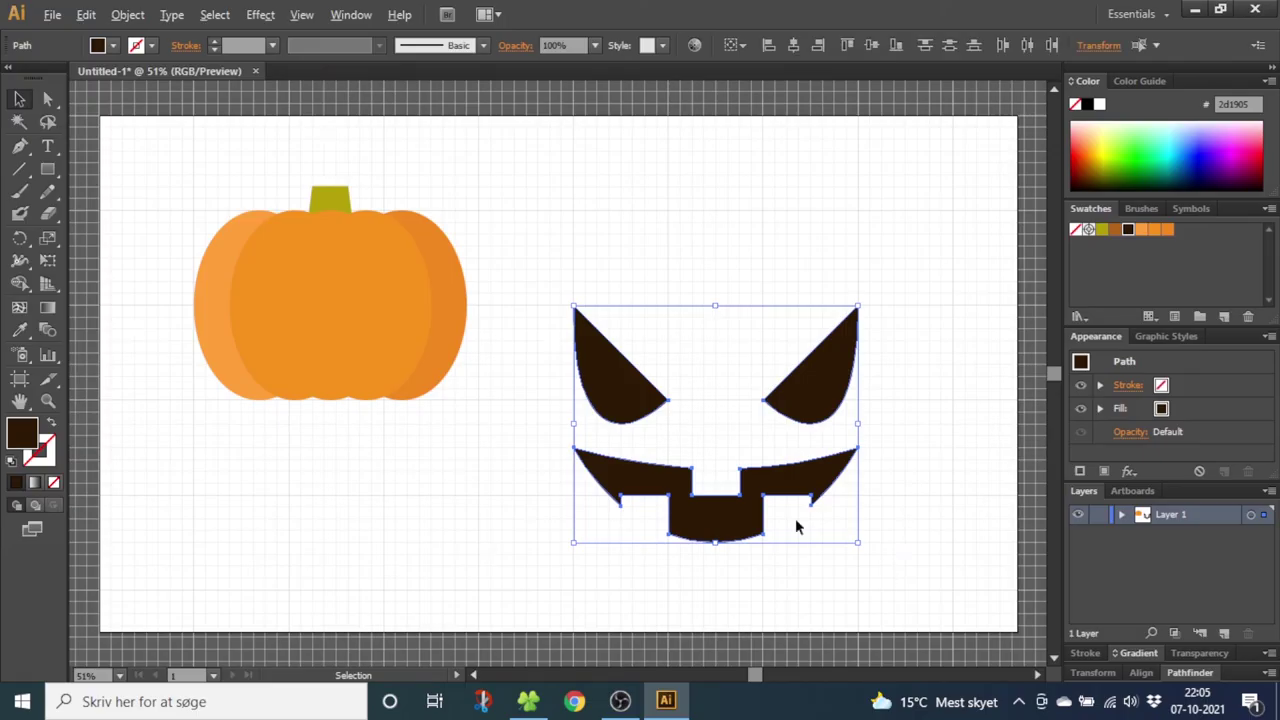
key(alt+shift+Up)
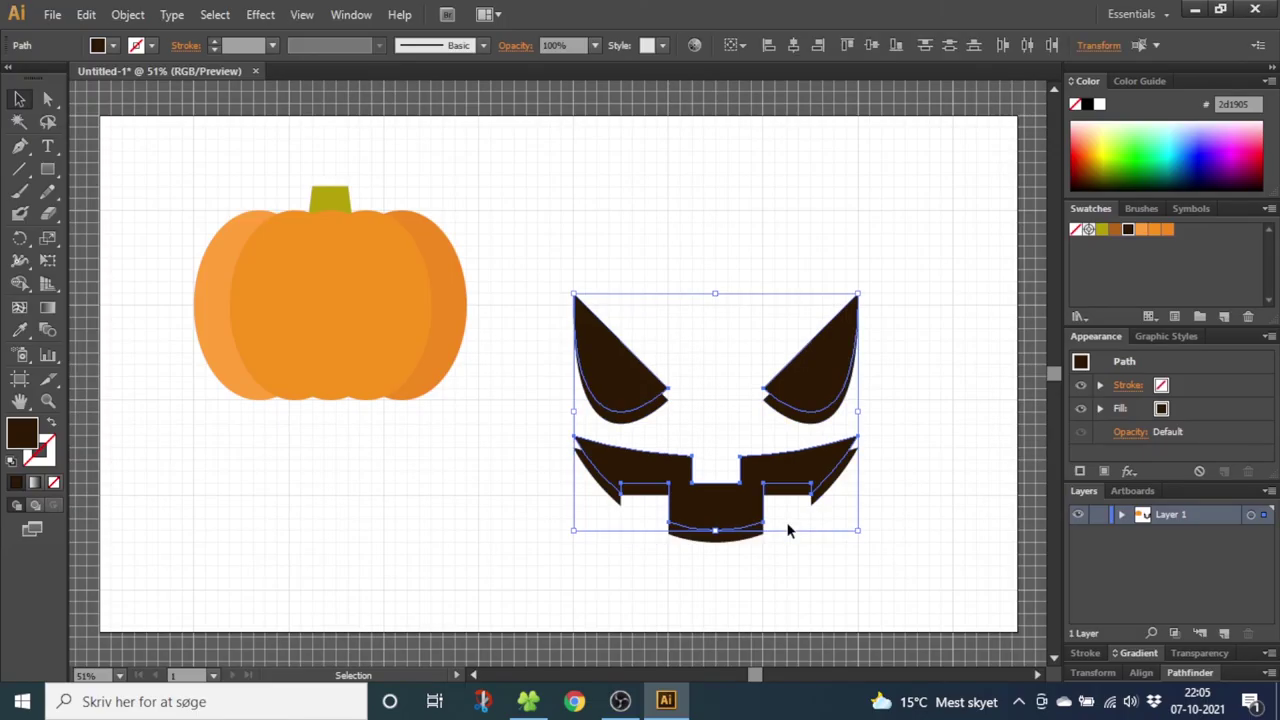
Step: Remove the thin slivers above both eyes and the mouth with Shape Builder
drag(928, 250, 533, 597)
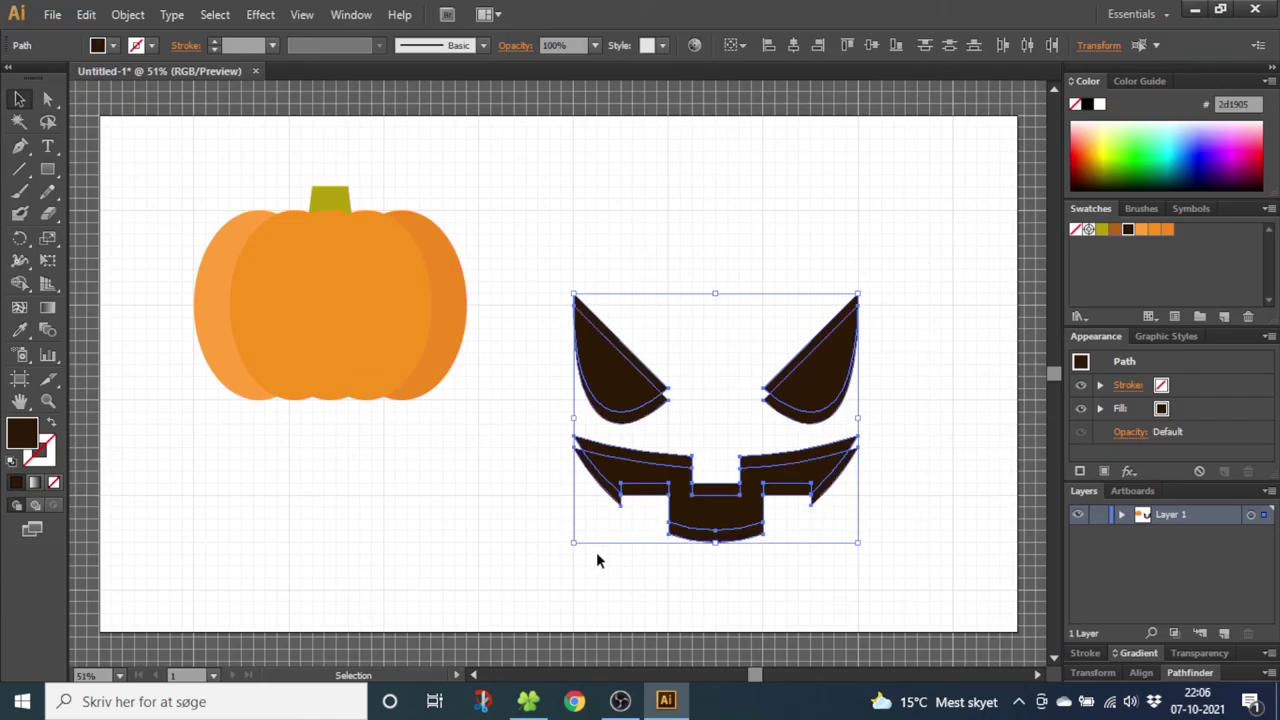
click(19, 283)
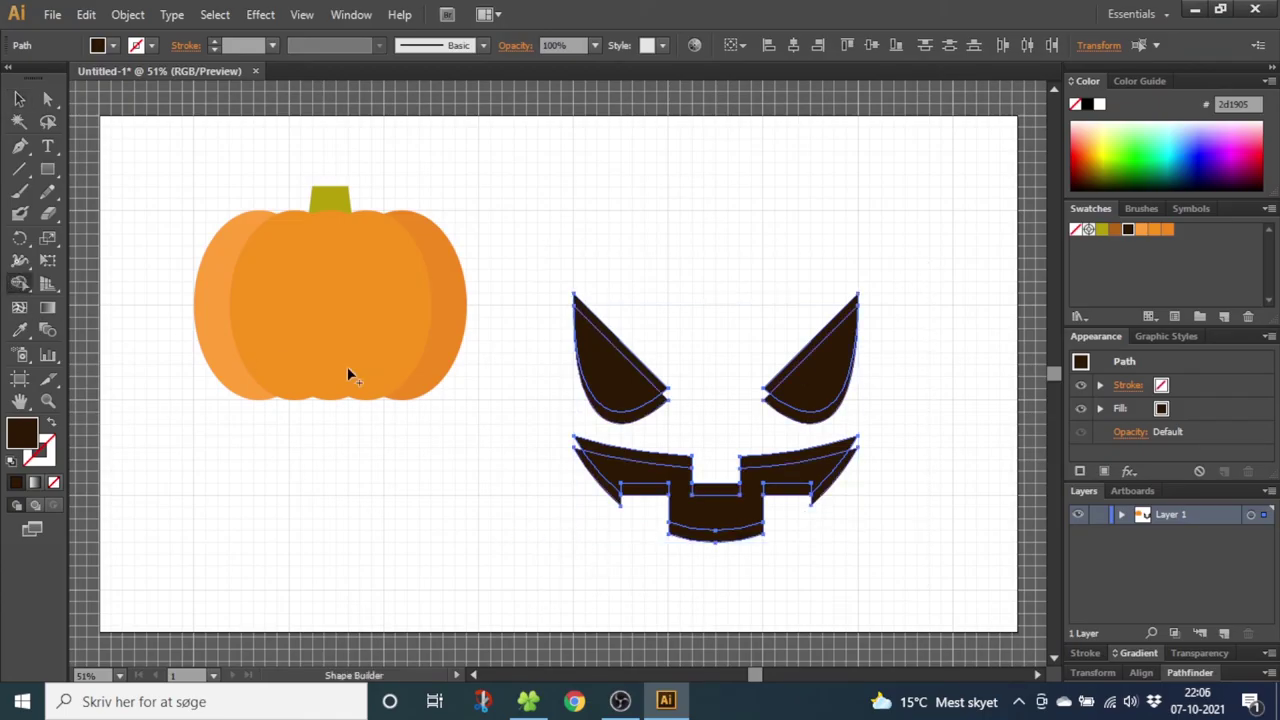
click(620, 350)
alt+click(808, 357)
alt+click(771, 468)
alt+click(690, 468)
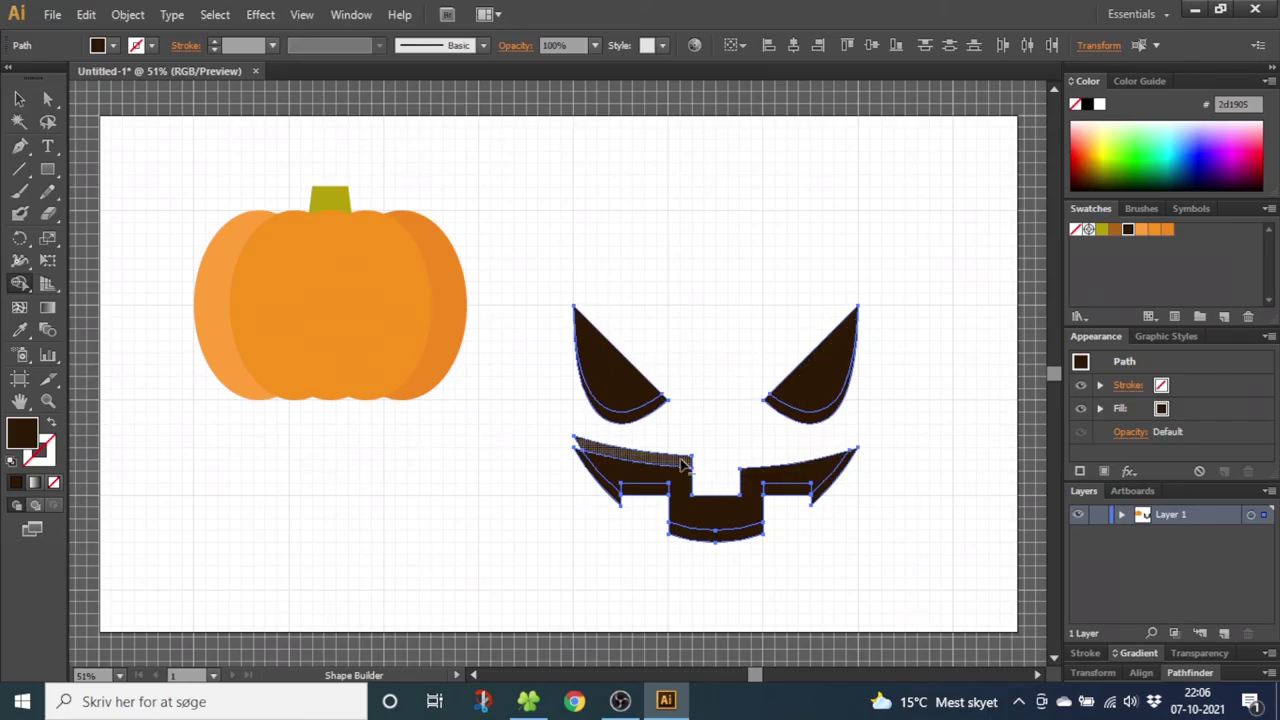
Step: Fill the back copies of both eyes and the mouth light brown
click(19, 98)
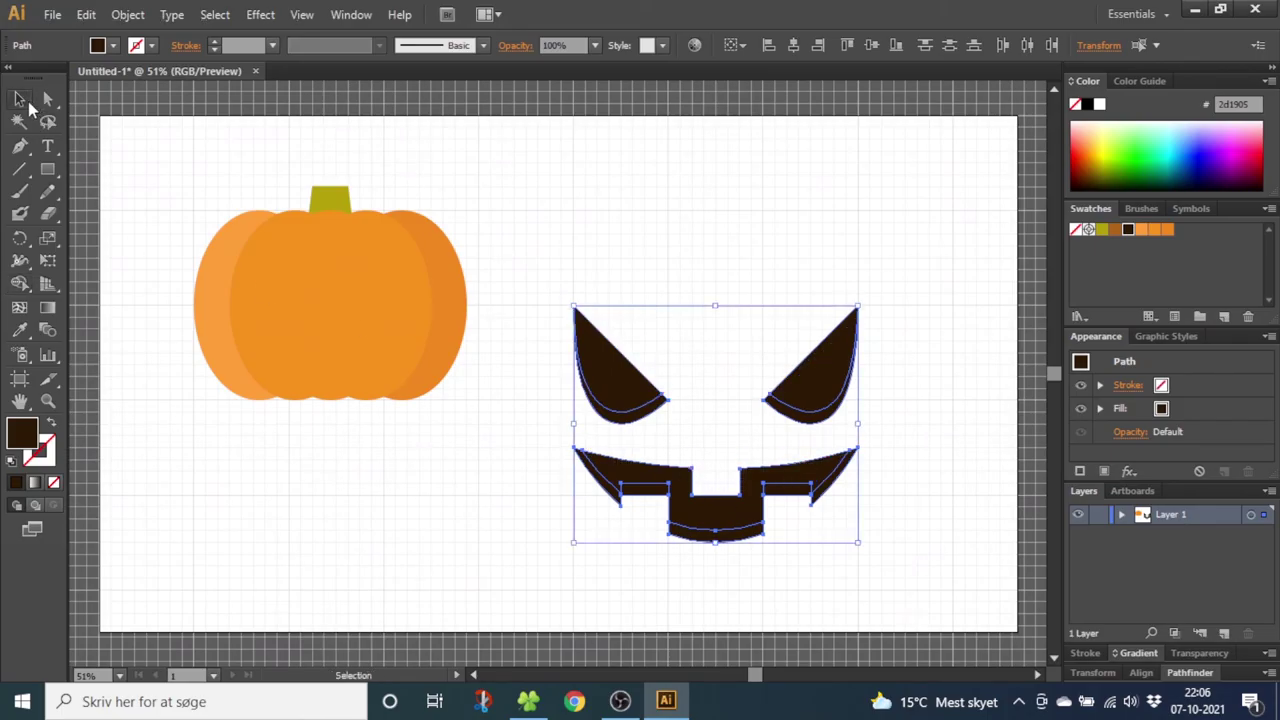
click(653, 426)
click(645, 405)
shift+click(788, 418)
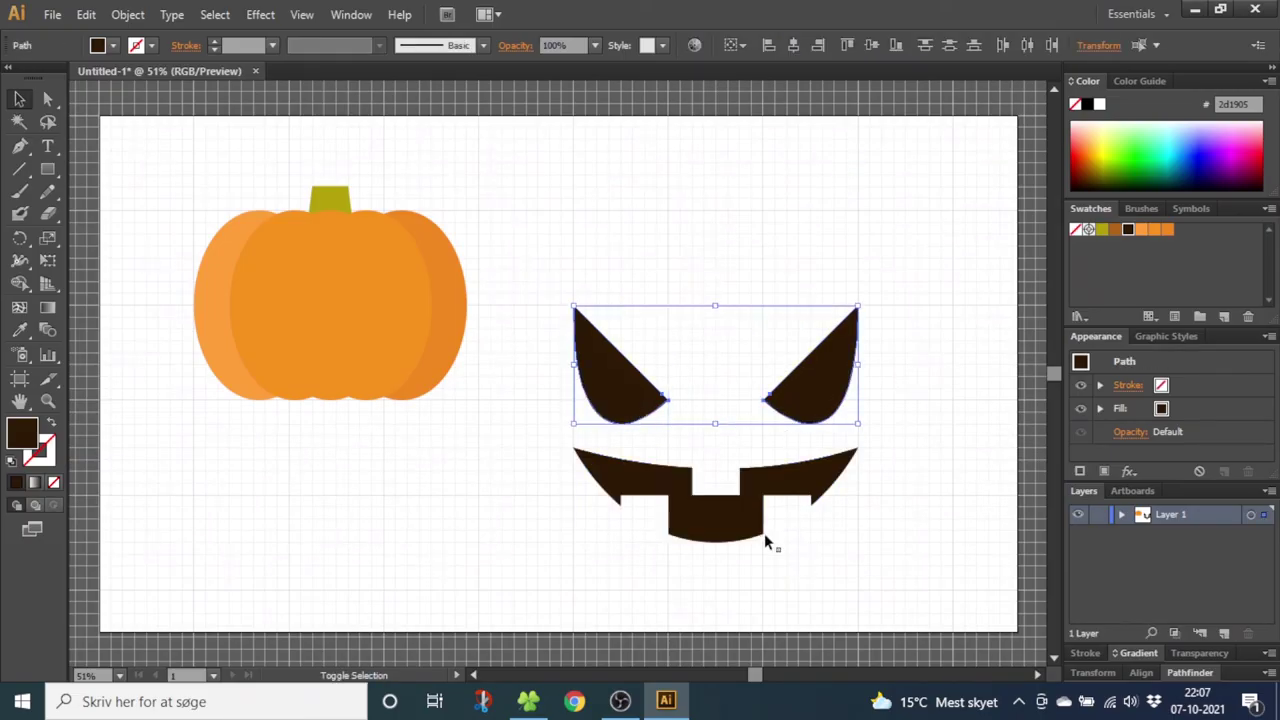
shift+click(760, 534)
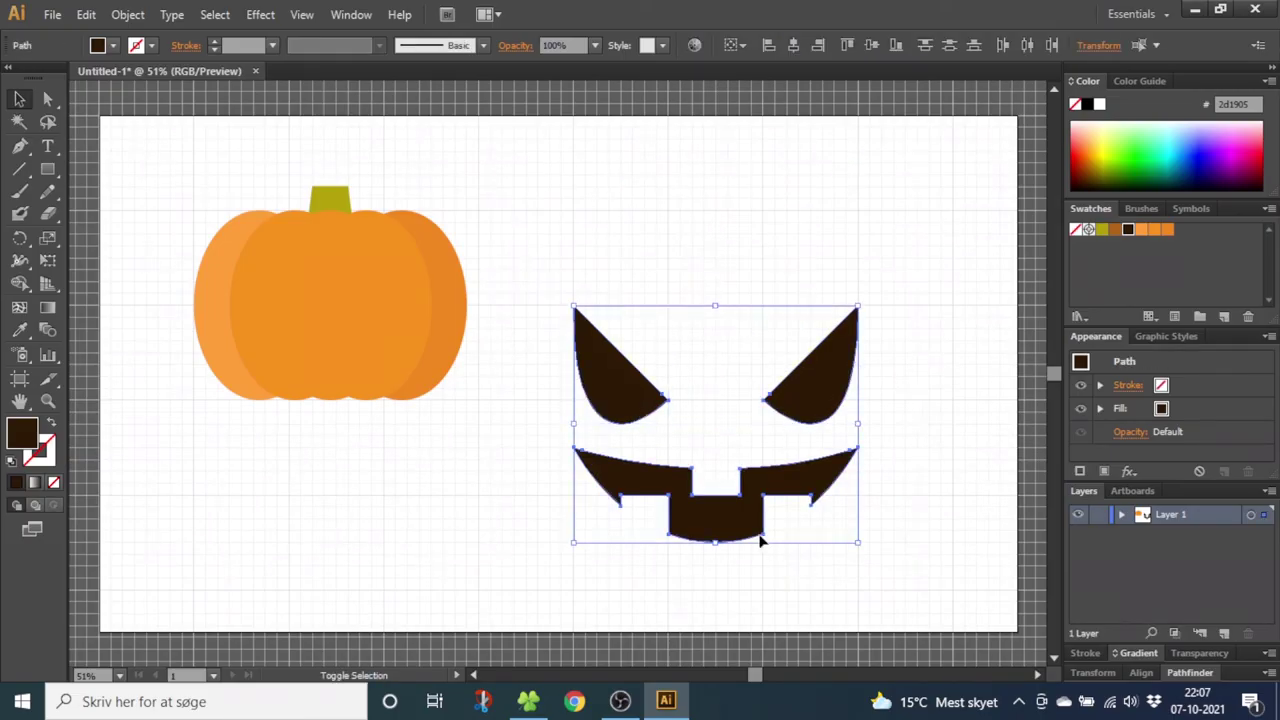
click(1116, 231)
click(727, 432)
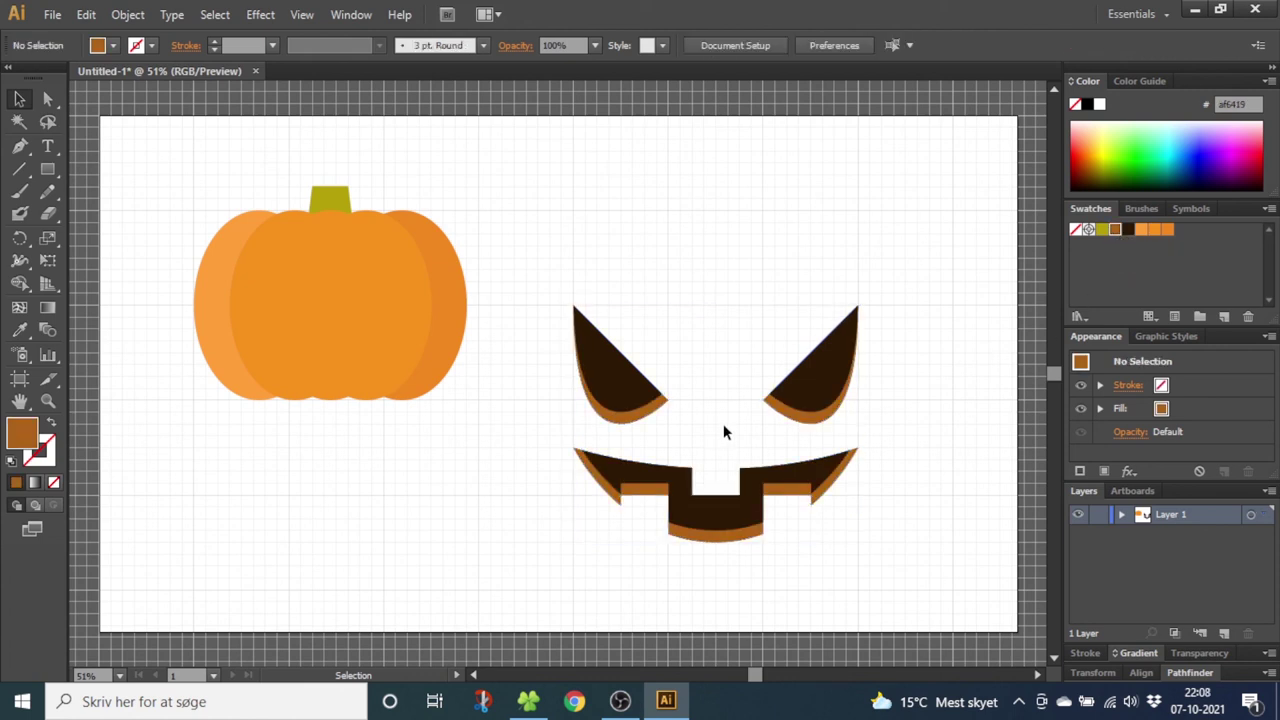
Step: Nudge the left and right eyes, with their shadows, inward toward the face centre
drag(697, 331, 534, 419)
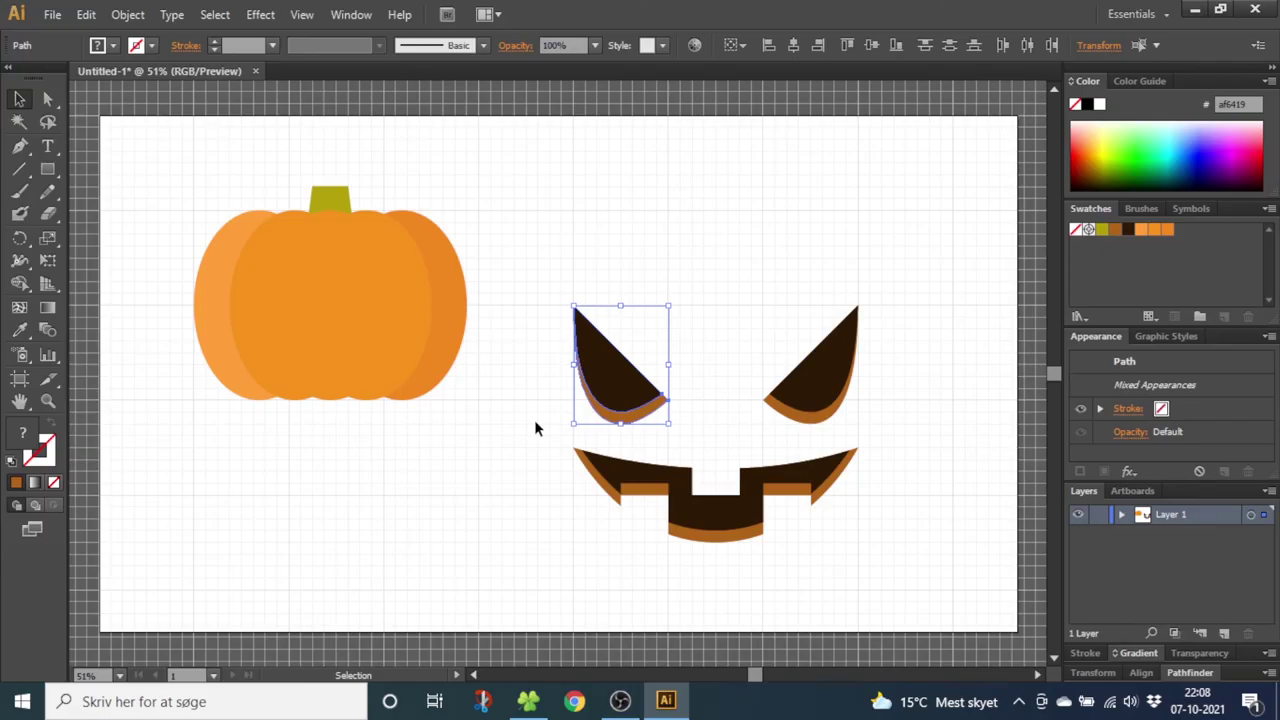
key(shift+Right)
key(shift+Right)
key(shift+Right)
key(shift+Right)
key(shift+Right)
drag(745, 330, 815, 447)
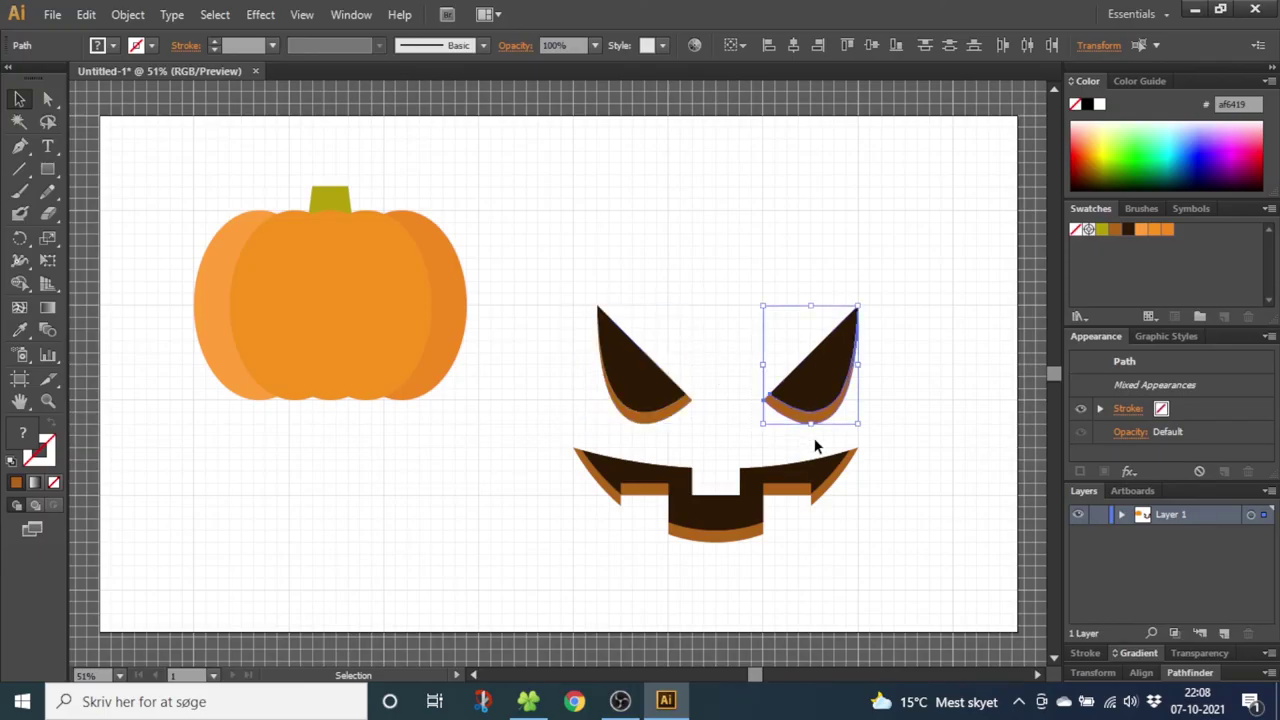
key(shift+Left)
key(shift+Left)
key(shift+Left)
key(shift+Left)
key(shift+Left)
Step: Group the eyes, mouth and their shadows into a single face group
drag(880, 275, 566, 578)
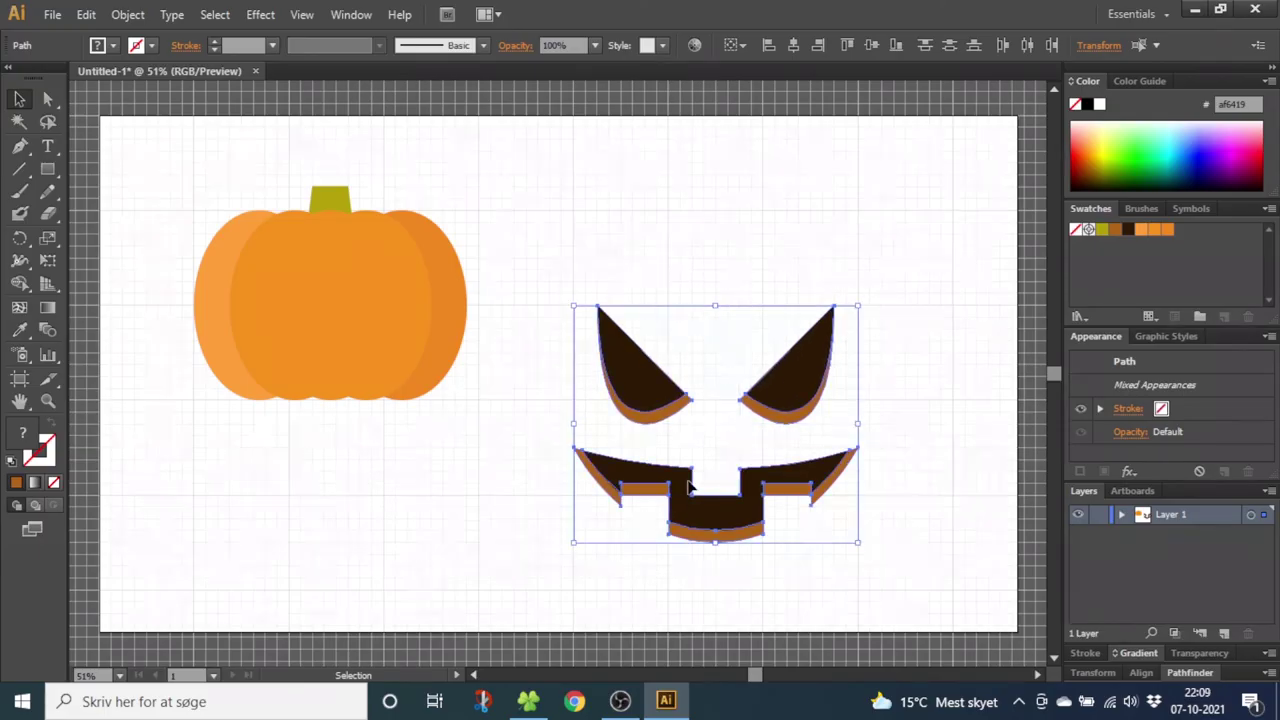
right_click(648, 394)
click(697, 484)
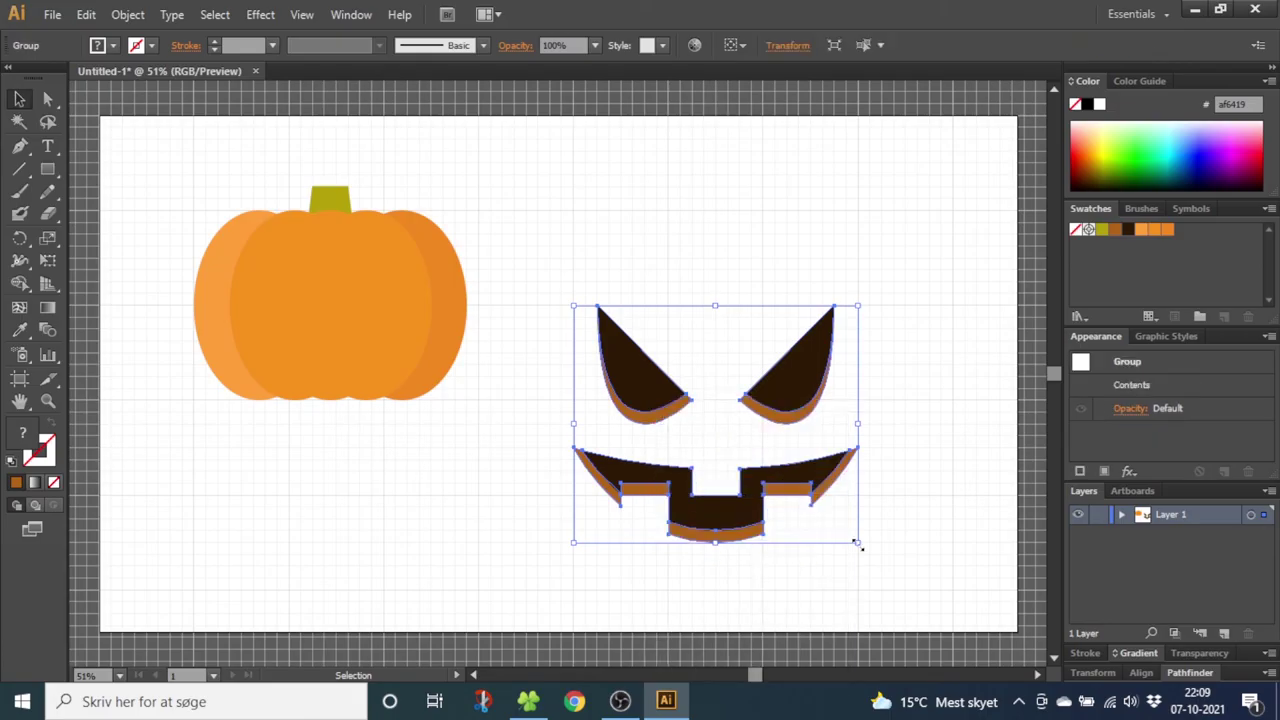